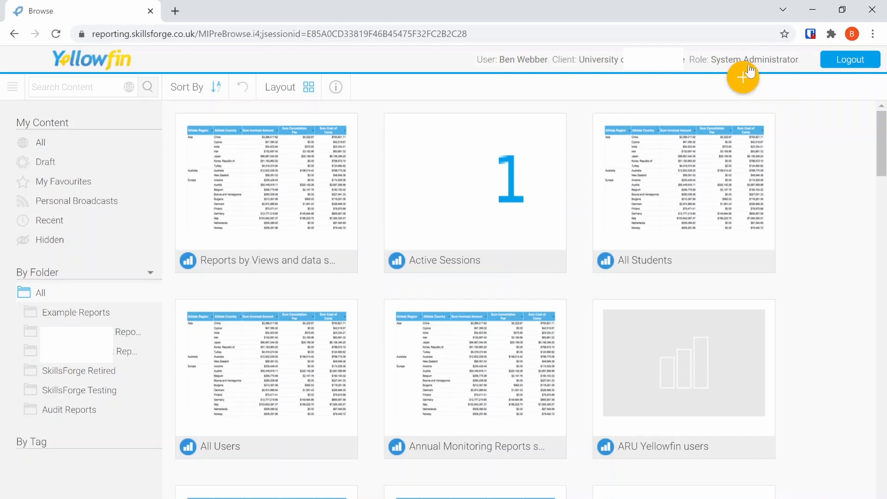
- Create a new report based on the "Examination-Preliminary R..." view
{"action": "left_click", "coordinate": [744, 76]}
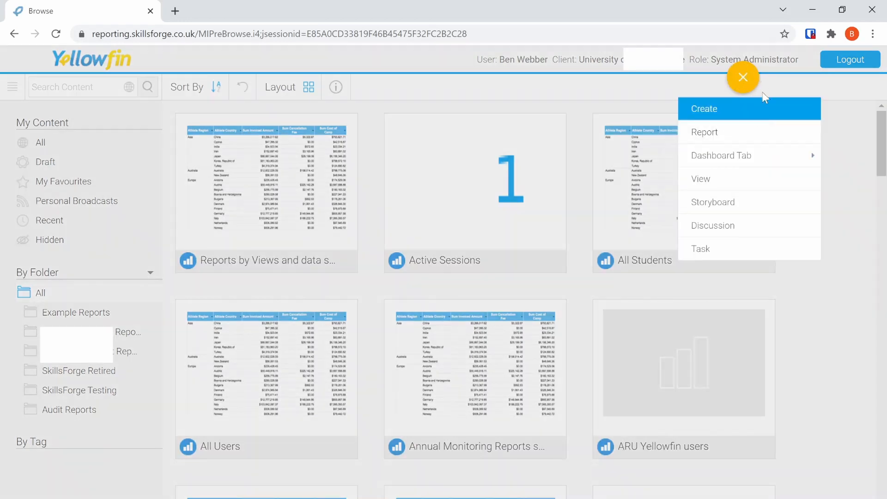
{"action": "left_click", "coordinate": [713, 133]}
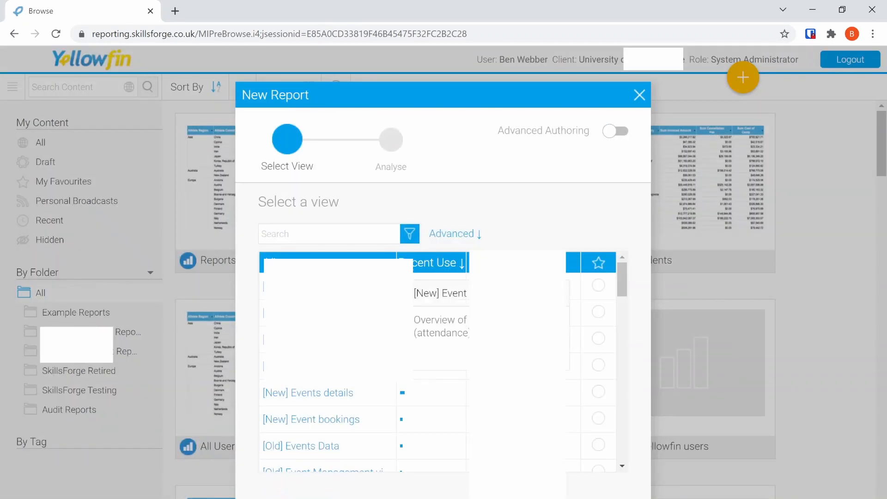
{"action": "scroll", "coordinate": [347, 405], "scroll_direction": "down", "scroll_amount": 5}
{"action": "scroll", "coordinate": [347, 405], "scroll_direction": "down", "scroll_amount": 1}
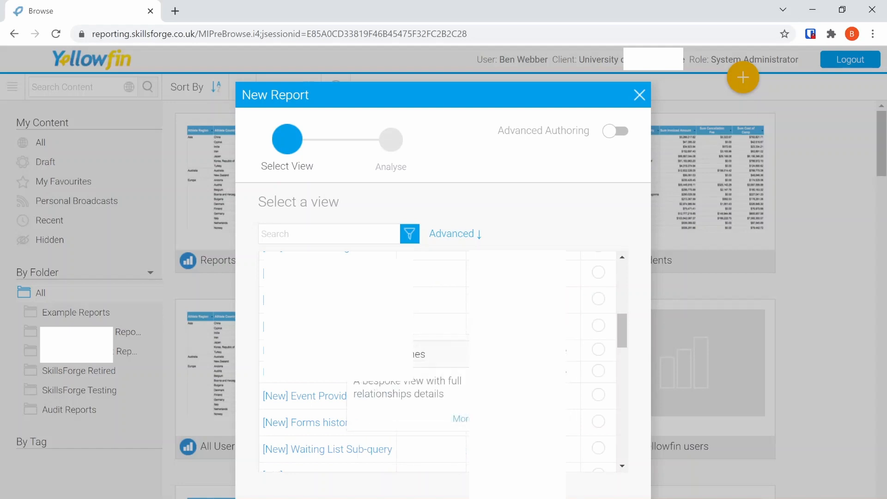
{"action": "scroll", "coordinate": [446, 408], "scroll_direction": "down", "scroll_amount": 5}
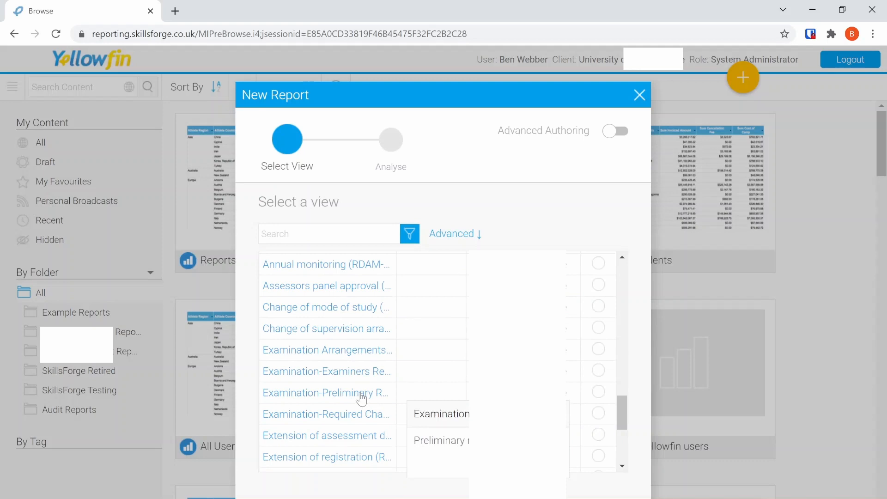
{"action": "left_click", "coordinate": [362, 395]}
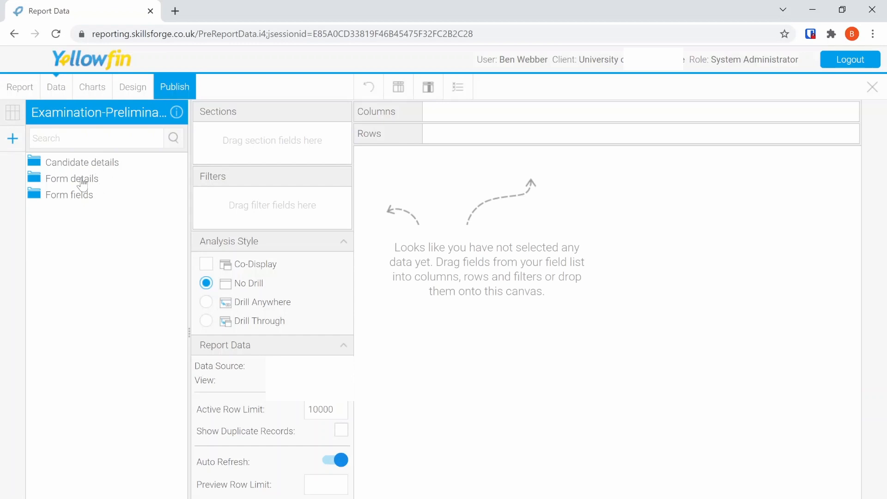
- Add the Proposed outcome field from the Form fields folder as a report column
{"action": "left_click", "coordinate": [68, 203]}
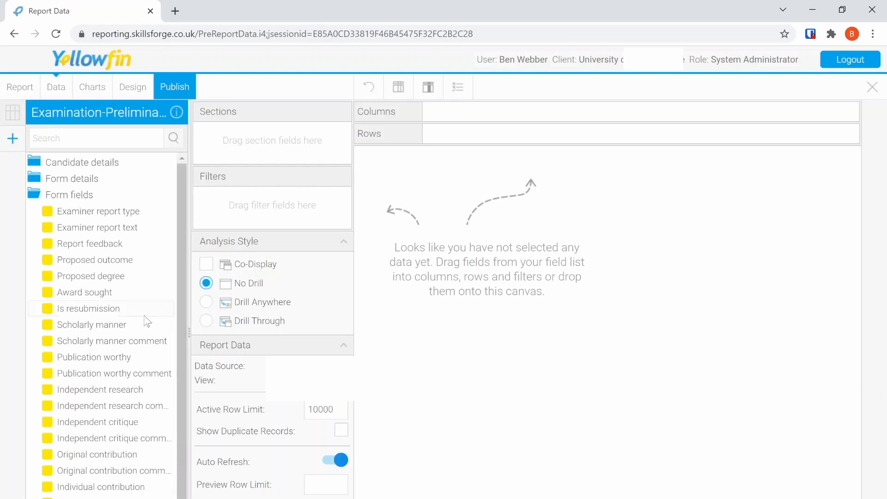
{"action": "scroll", "coordinate": [147, 321], "scroll_direction": "down", "scroll_amount": 1}
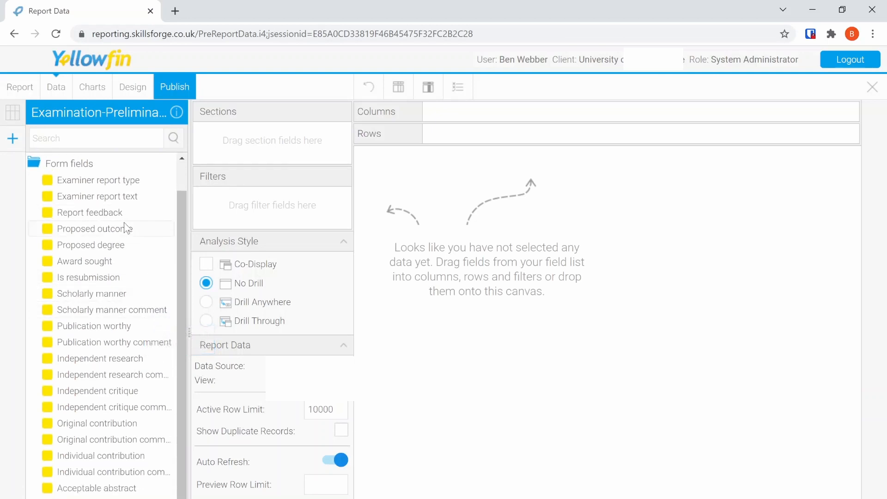
{"action": "left_click_drag", "start_coordinate": [99, 232], "coordinate": [491, 112]}
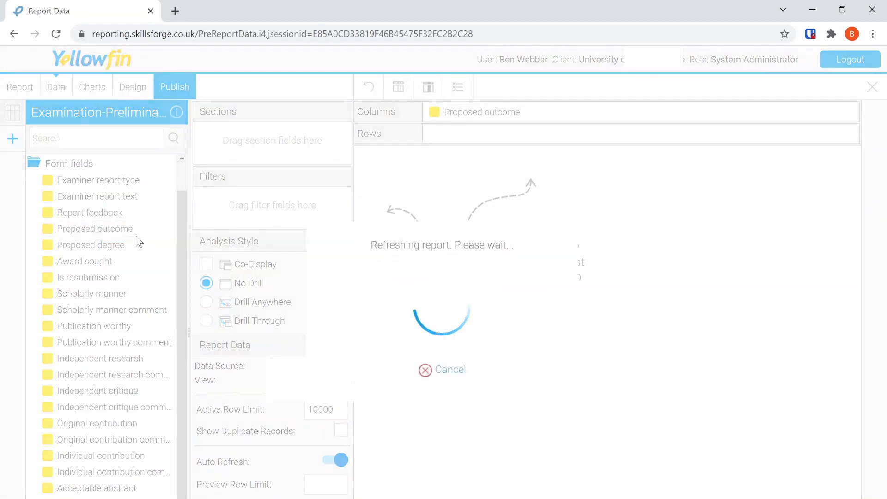
- Add Candidate lead school from the Candidate details folder as a column and place it before Proposed outcome
{"action": "scroll", "coordinate": [136, 235], "scroll_direction": "up", "scroll_amount": 1}
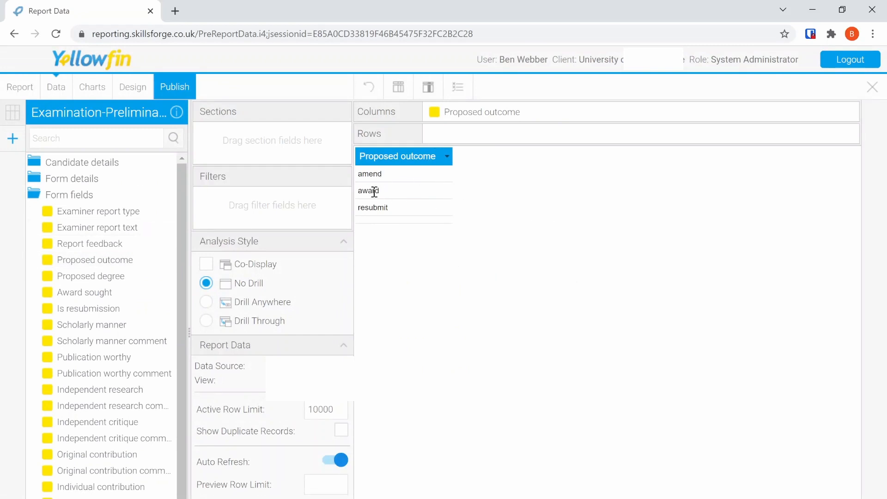
{"action": "left_click", "coordinate": [91, 178]}
{"action": "left_click", "coordinate": [94, 163]}
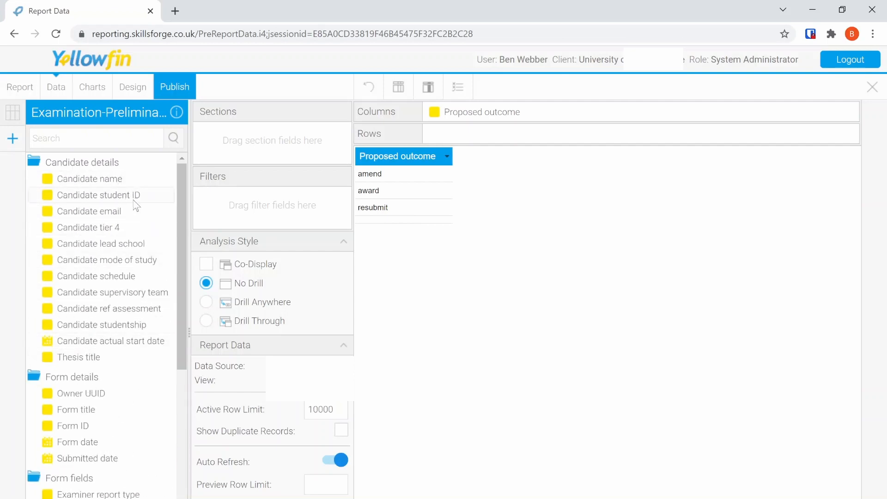
{"action": "left_click_drag", "start_coordinate": [112, 243], "coordinate": [580, 118]}
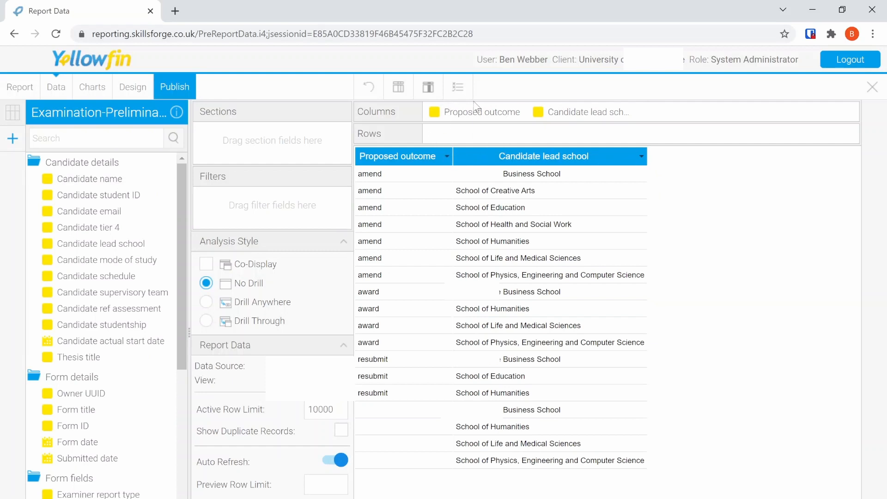
{"action": "left_click_drag", "start_coordinate": [566, 114], "coordinate": [451, 116]}
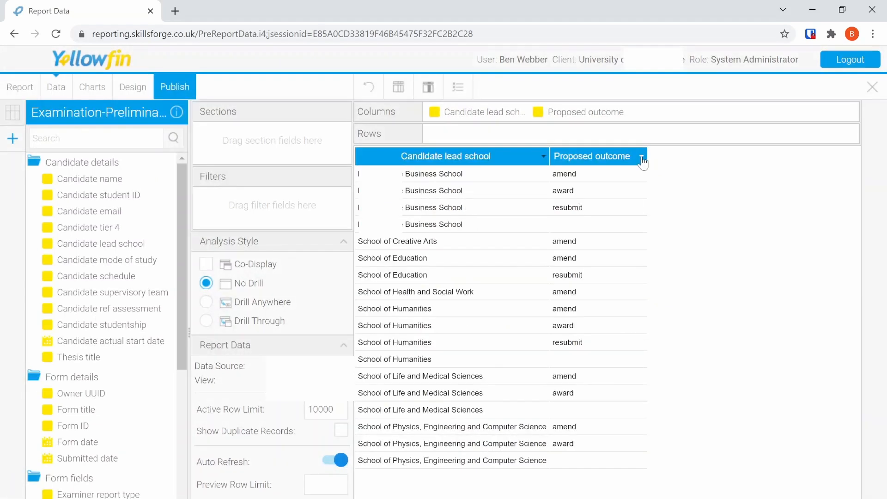
- Set the Proposed outcome column's aggregation to Count
{"action": "left_click", "coordinate": [641, 158]}
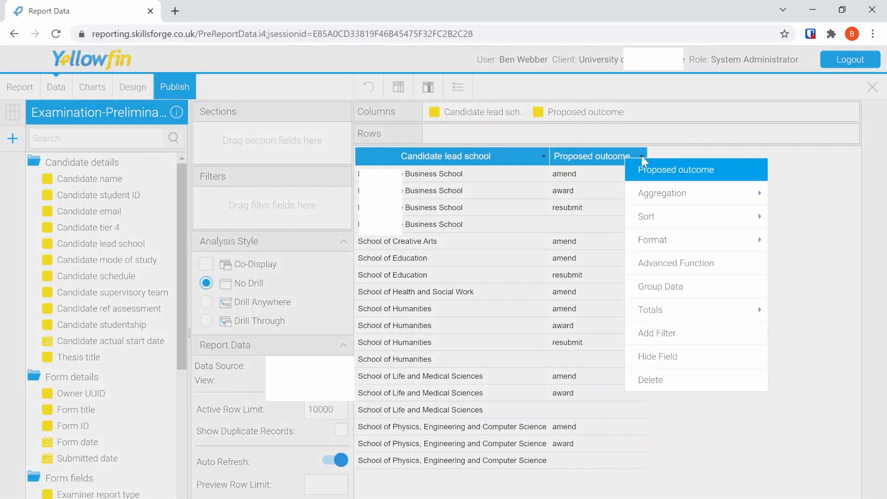
{"action": "mouse_move", "coordinate": [654, 219]}
{"action": "mouse_move", "coordinate": [674, 197]}
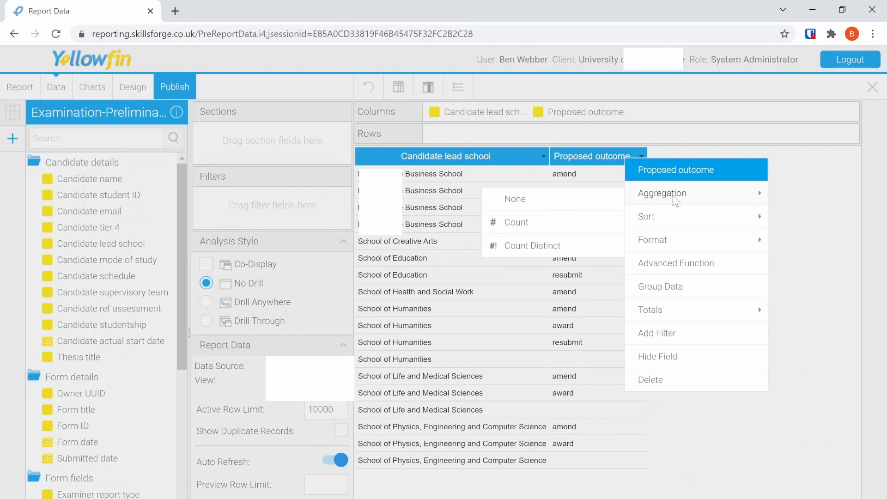
{"action": "left_click", "coordinate": [561, 224]}
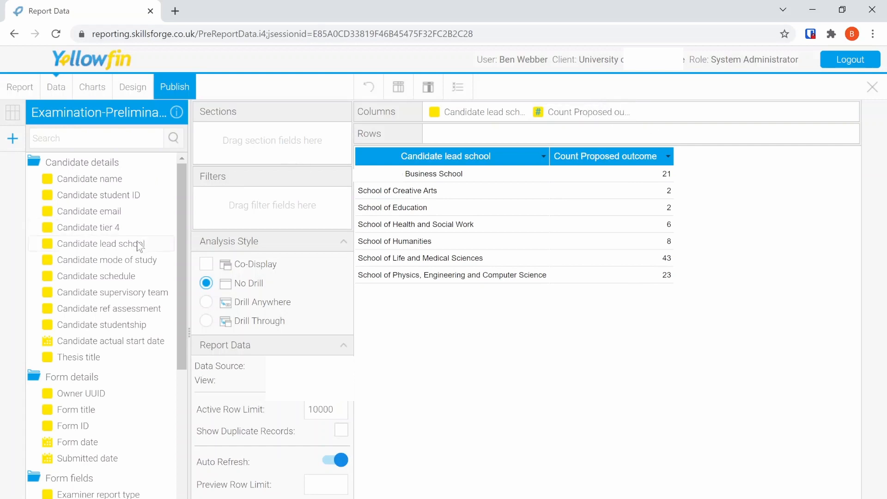
- Add Proposed outcome as a report filter and set its condition to Equal to
{"action": "scroll", "coordinate": [65, 421], "scroll_direction": "down", "scroll_amount": 5}
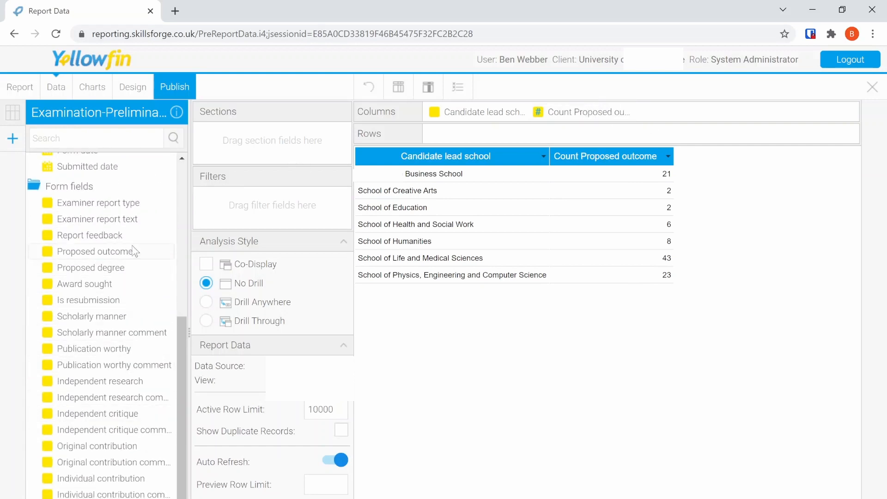
{"action": "left_click_drag", "start_coordinate": [129, 252], "coordinate": [258, 196]}
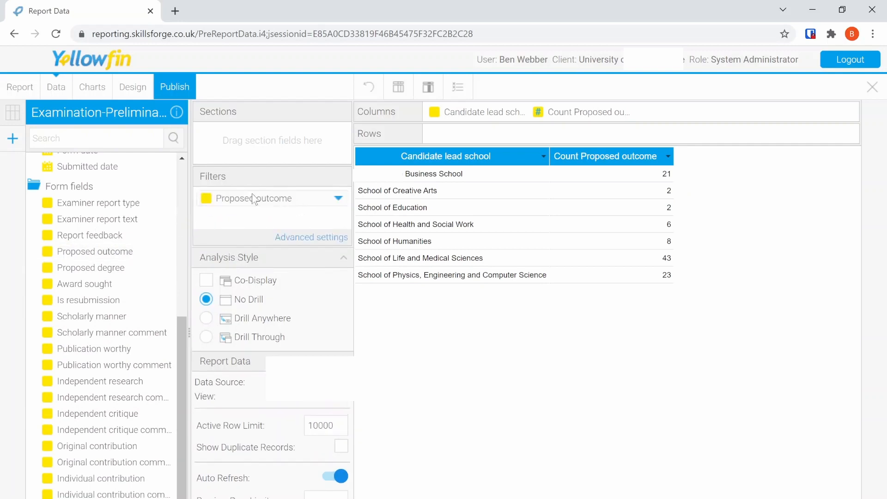
{"action": "left_click", "coordinate": [328, 238]}
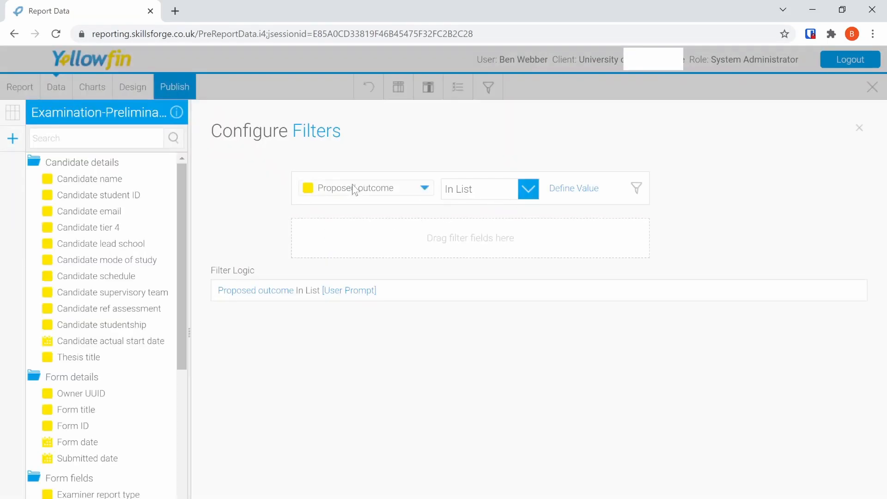
{"action": "left_click_drag", "start_coordinate": [387, 187], "coordinate": [499, 209]}
{"action": "left_click", "coordinate": [520, 210]}
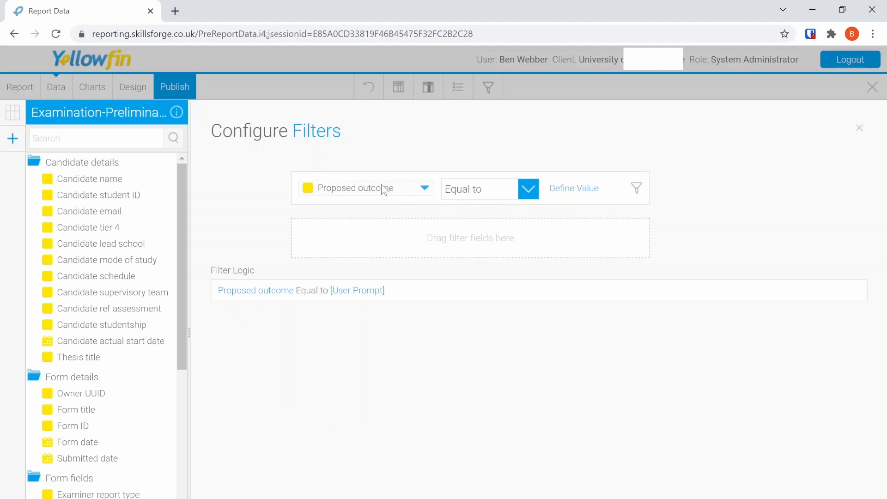
- Give the Proposed outcome filter the defined value "amend" and return to the report
{"action": "left_click", "coordinate": [575, 190]}
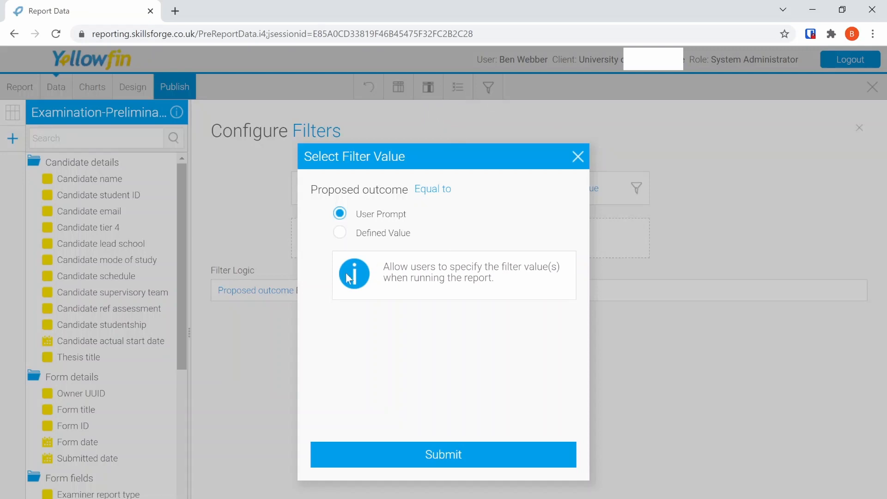
{"action": "left_click", "coordinate": [340, 232]}
{"action": "left_click", "coordinate": [417, 257]}
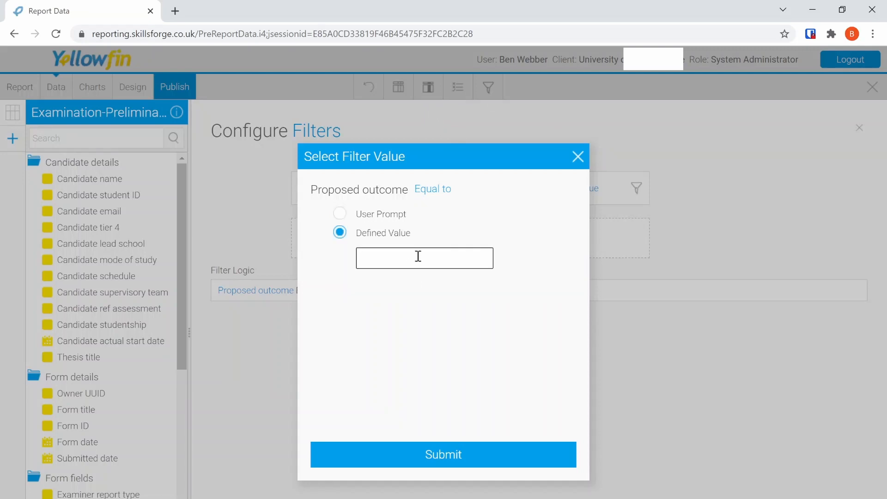
{"action": "type", "text": "amend"}
{"action": "left_click", "coordinate": [421, 451]}
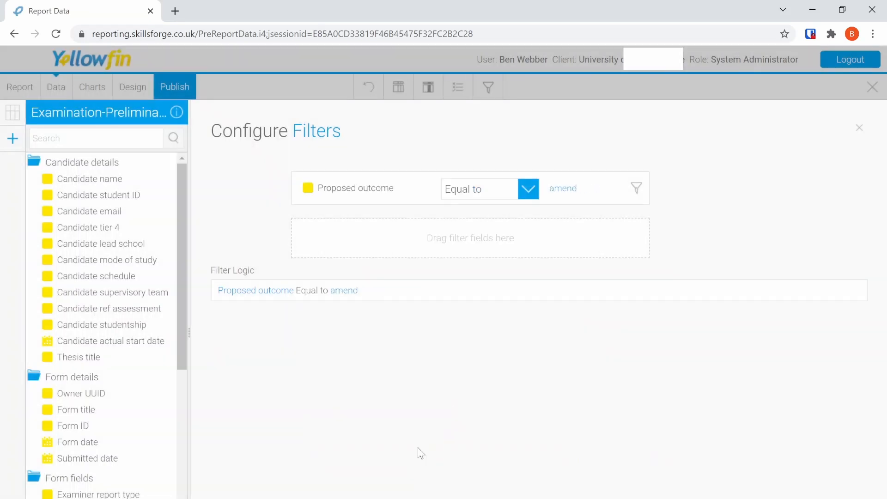
{"action": "left_click", "coordinate": [862, 129]}
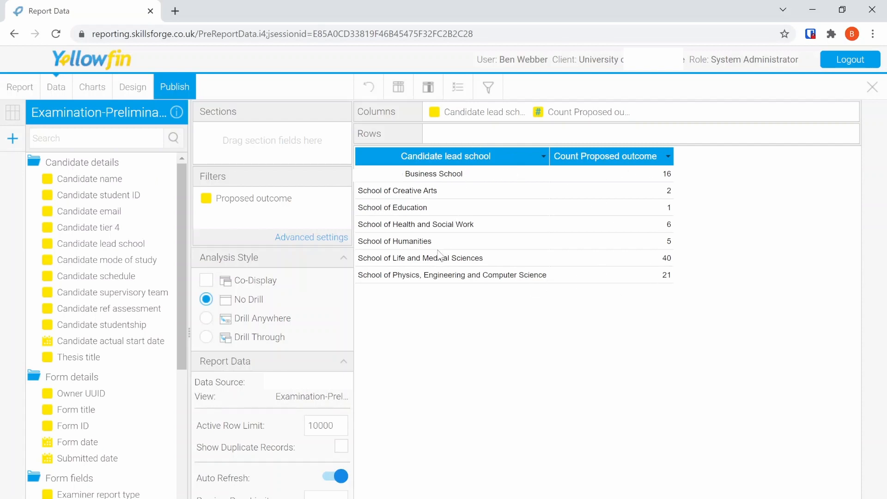
- Change the Proposed outcome filter's defined value to "award" and return to the report
{"action": "left_click", "coordinate": [301, 238]}
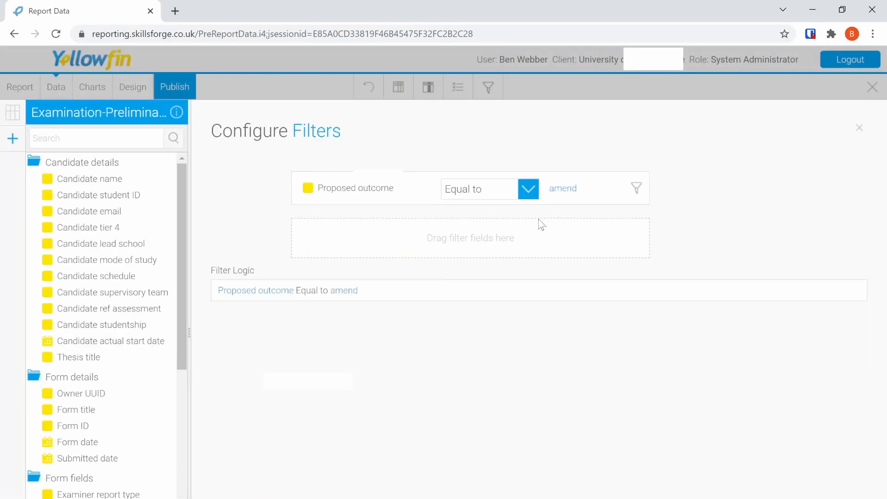
{"action": "left_click", "coordinate": [565, 194]}
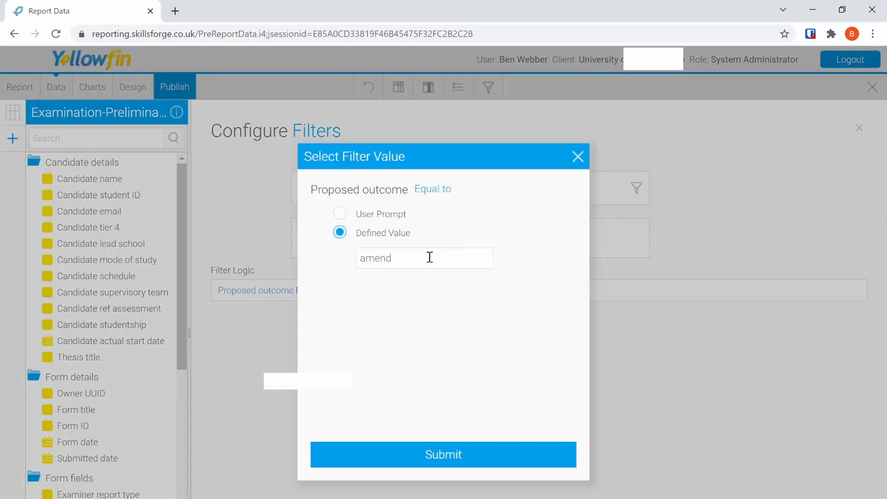
{"action": "left_click_drag", "start_coordinate": [429, 255], "coordinate": [292, 248]}
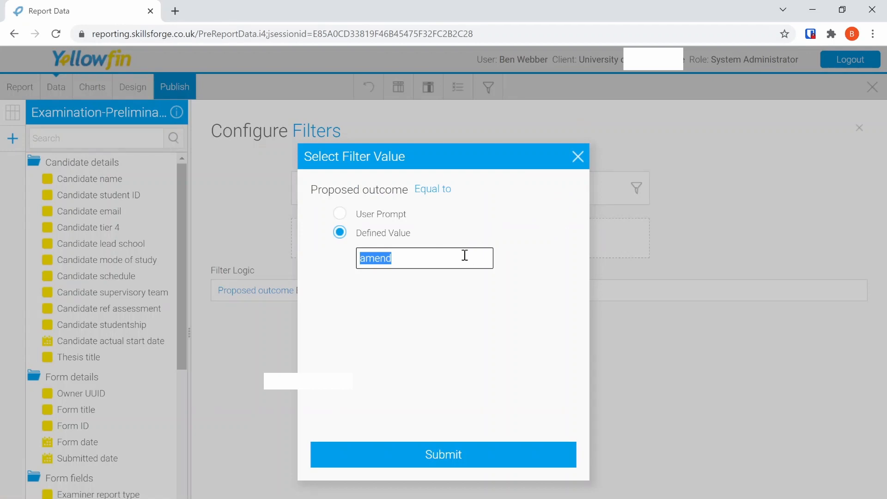
{"action": "type", "text": "award"}
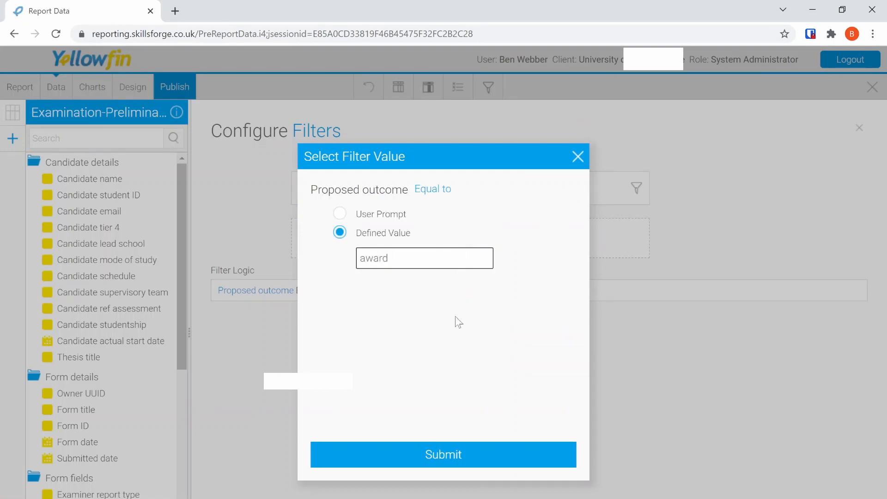
{"action": "left_click", "coordinate": [448, 455]}
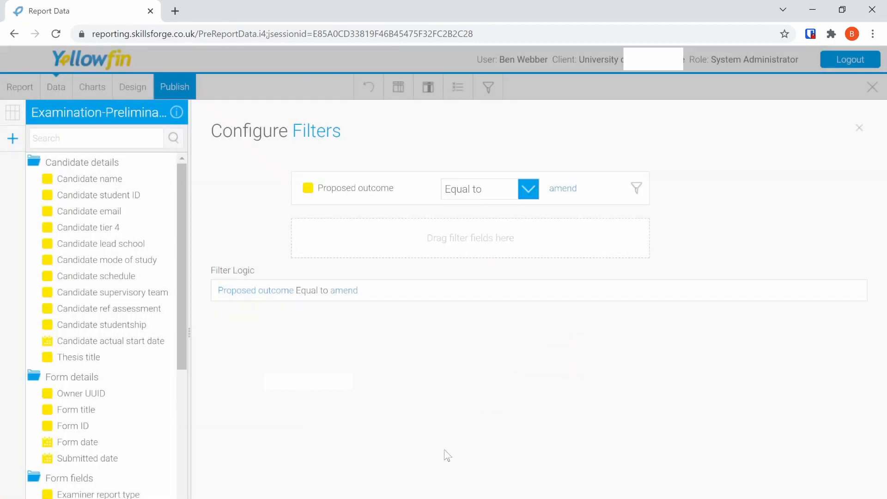
{"action": "left_click", "coordinate": [860, 129]}
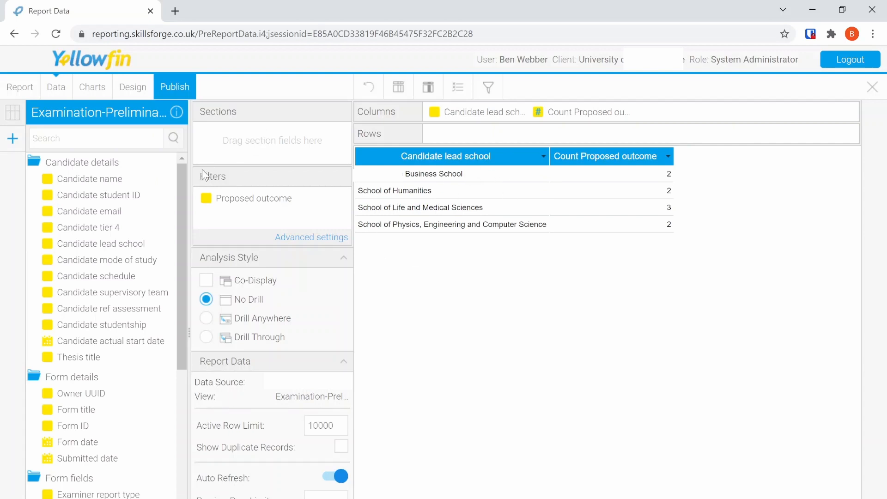
{"action": "left_click_drag", "start_coordinate": [181, 173], "coordinate": [186, 147]}
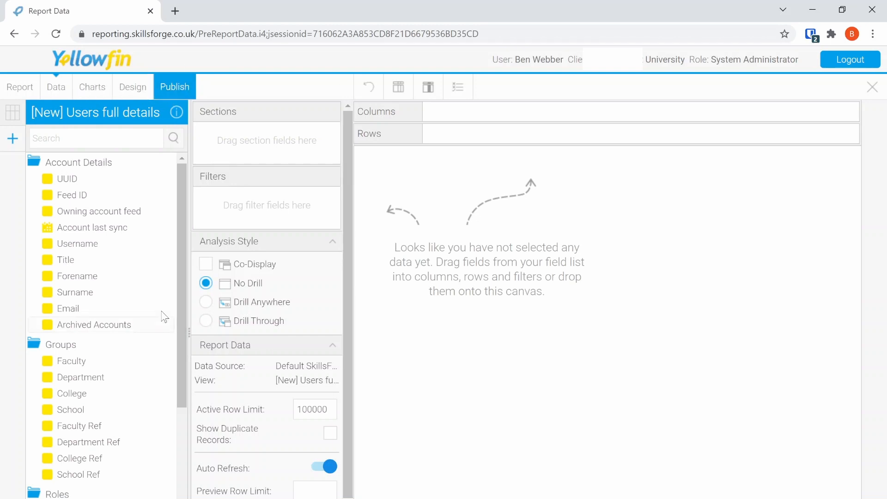
- Add the Faculty and College fields from the Groups folder as columns of the "[New] Users full details" report
{"action": "scroll", "coordinate": [129, 256], "scroll_direction": "down", "scroll_amount": 5}
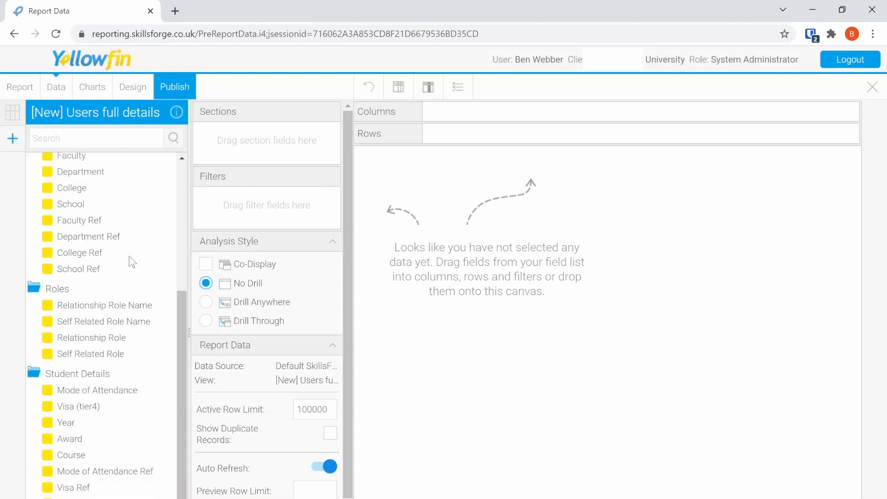
{"action": "scroll", "coordinate": [129, 256], "scroll_direction": "up", "scroll_amount": 2}
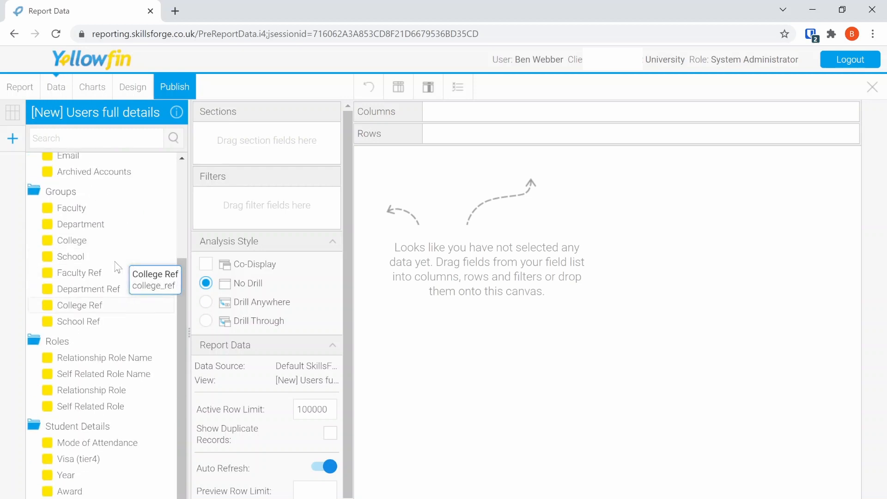
{"action": "left_click_drag", "start_coordinate": [106, 210], "coordinate": [496, 115]}
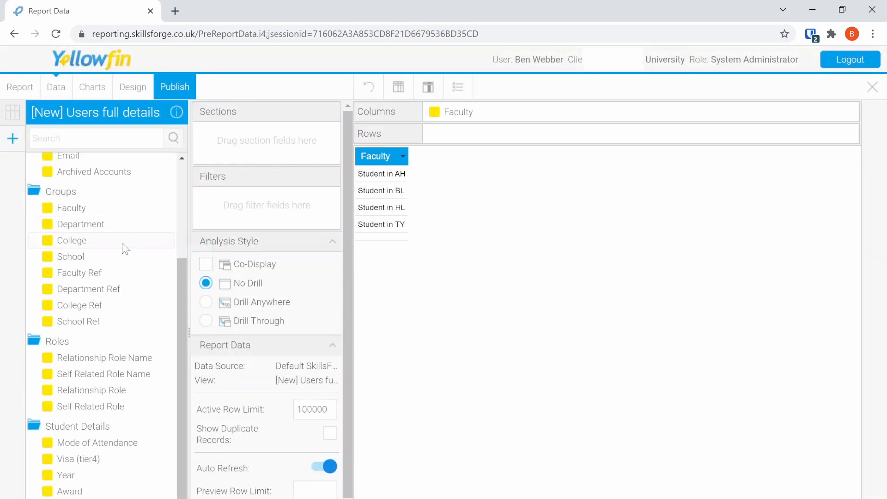
{"action": "left_click_drag", "start_coordinate": [123, 241], "coordinate": [587, 119]}
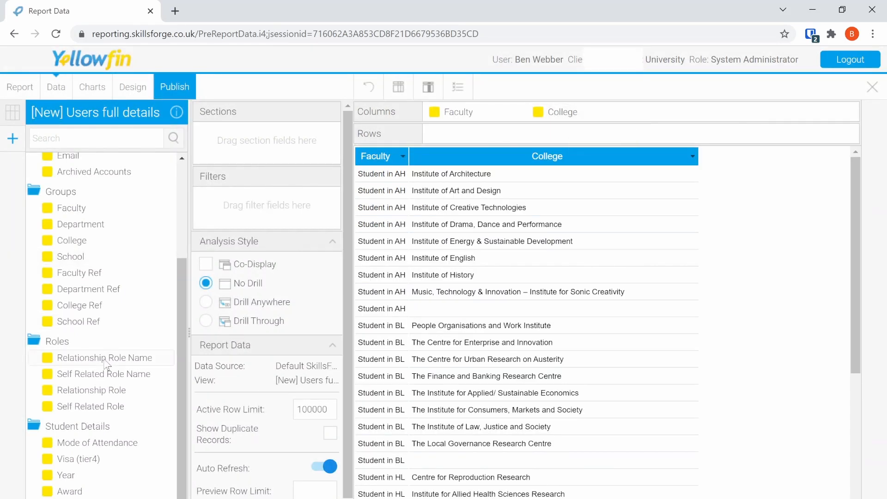
{"action": "scroll", "coordinate": [107, 363], "scroll_direction": "down", "scroll_amount": 1}
{"action": "scroll", "coordinate": [106, 365], "scroll_direction": "up", "scroll_amount": 4}
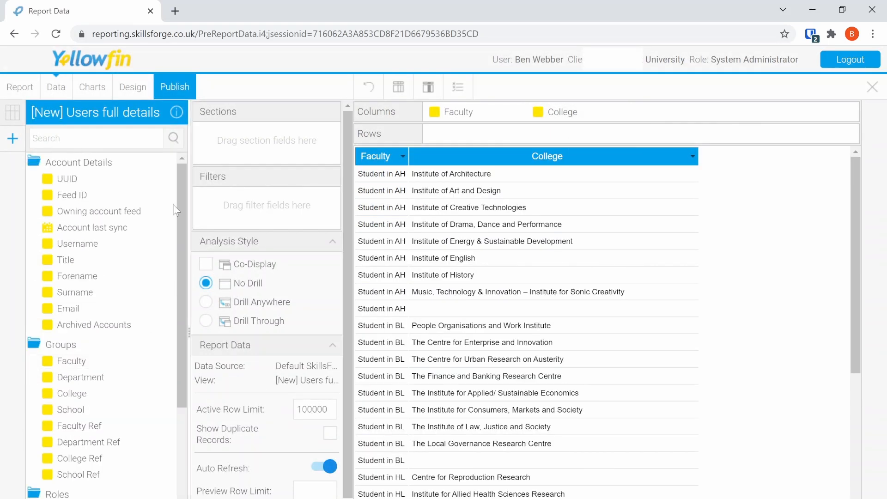
- Add the UUID field as a third report column and aggregate it as Count Distinct
{"action": "left_click_drag", "start_coordinate": [130, 179], "coordinate": [786, 120]}
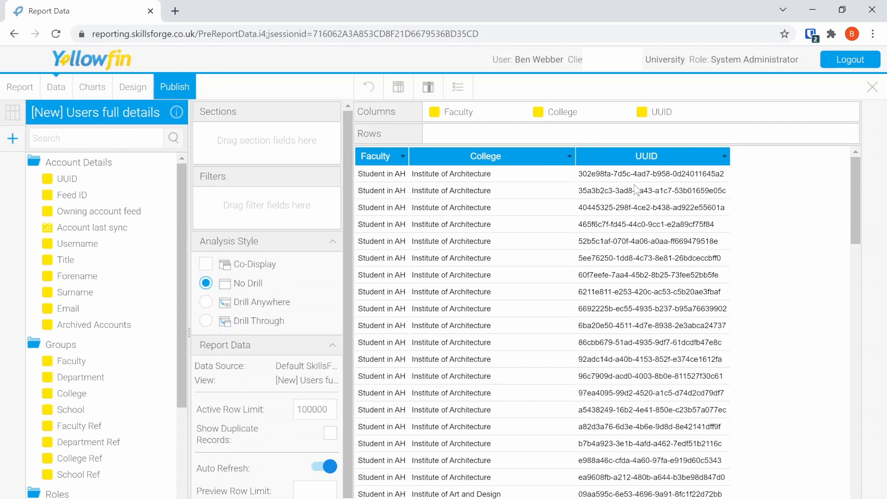
{"action": "left_click", "coordinate": [725, 157]}
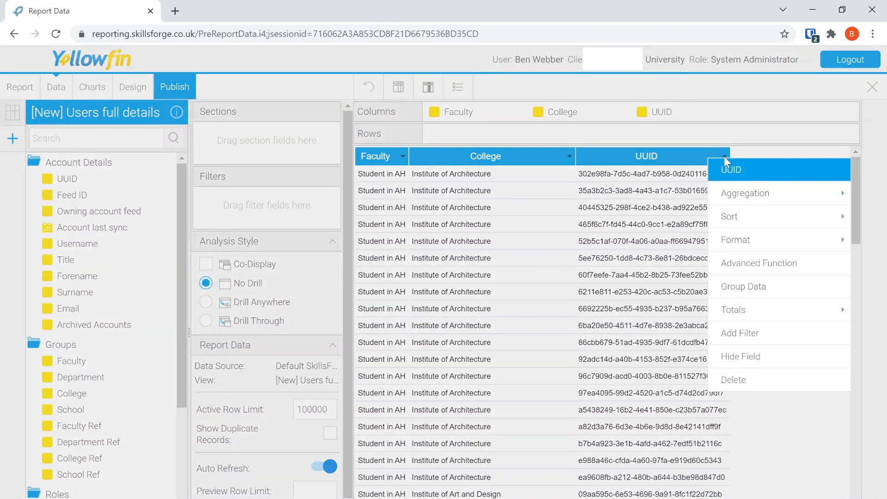
{"action": "mouse_move", "coordinate": [745, 204]}
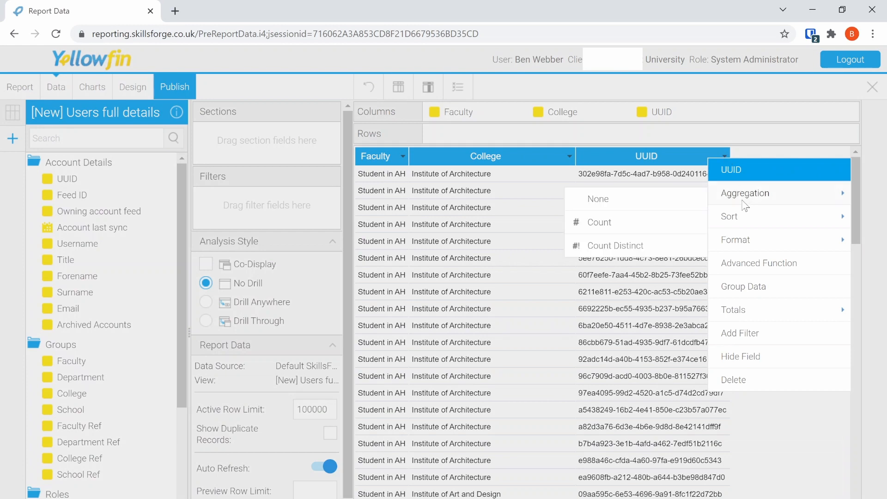
{"action": "left_click", "coordinate": [625, 249]}
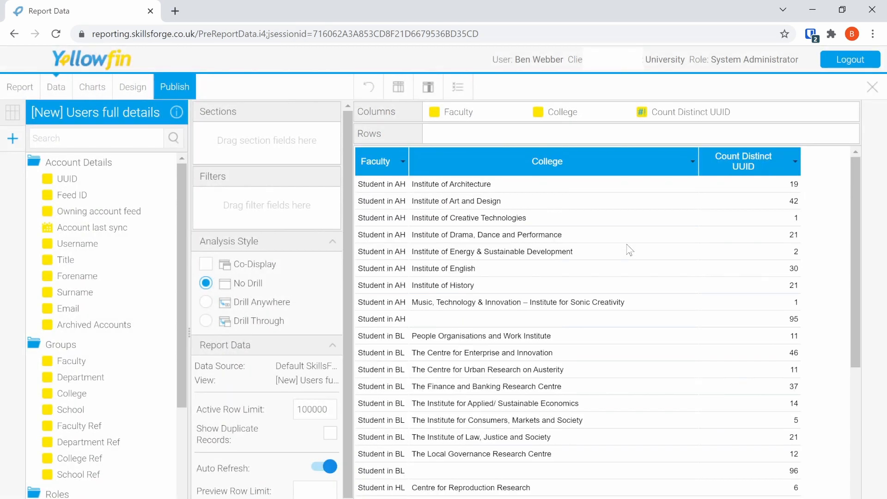
- Review the counts per college, including the blank colleges, and add Faculty and College from the Groups folder as report filters
{"action": "scroll", "coordinate": [784, 318], "scroll_direction": "down", "scroll_amount": 1}
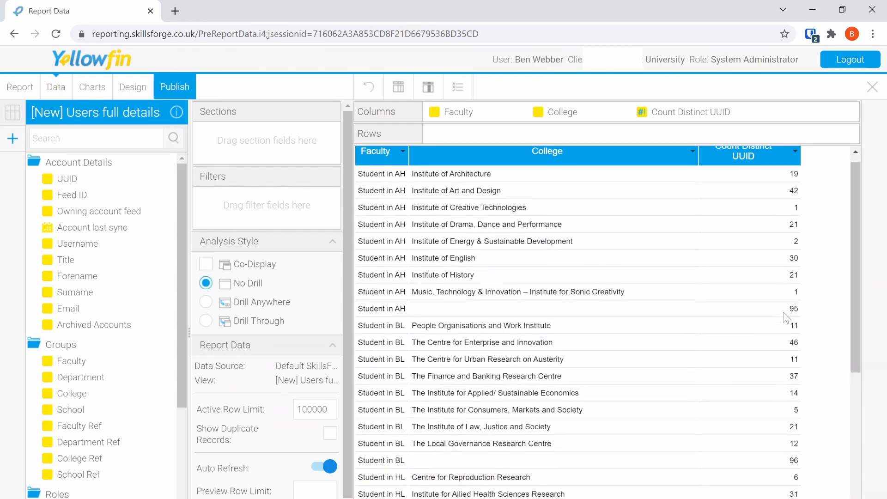
{"action": "scroll", "coordinate": [783, 312], "scroll_direction": "up", "scroll_amount": 1}
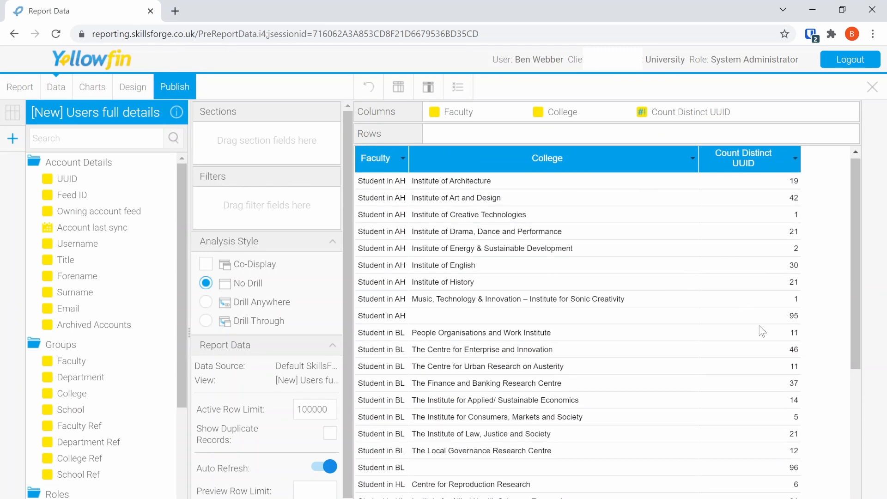
{"action": "scroll", "coordinate": [762, 331], "scroll_direction": "down", "scroll_amount": 5}
{"action": "scroll", "coordinate": [764, 381], "scroll_direction": "up", "scroll_amount": 4}
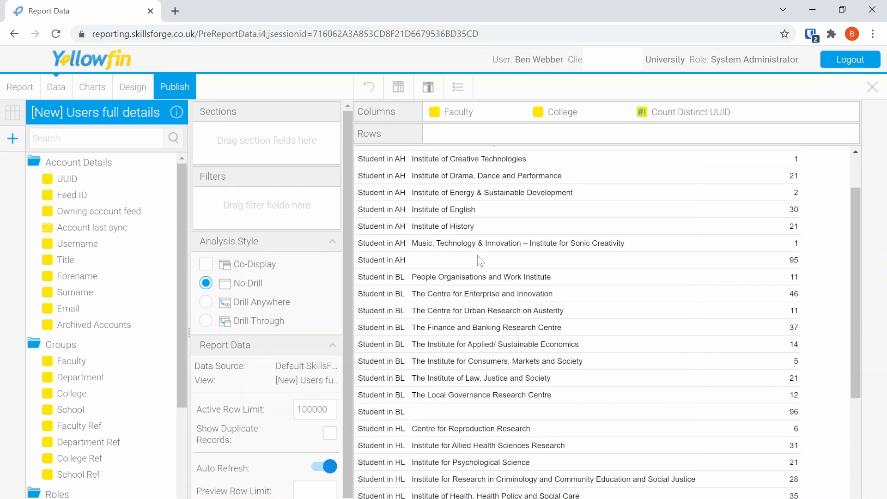
{"action": "scroll", "coordinate": [480, 262], "scroll_direction": "up", "scroll_amount": 3}
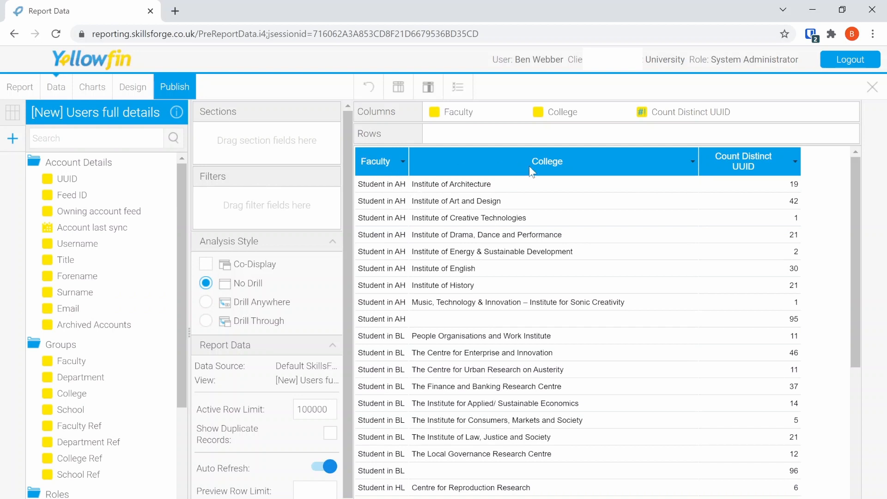
{"action": "scroll", "coordinate": [148, 351], "scroll_direction": "down", "scroll_amount": 2}
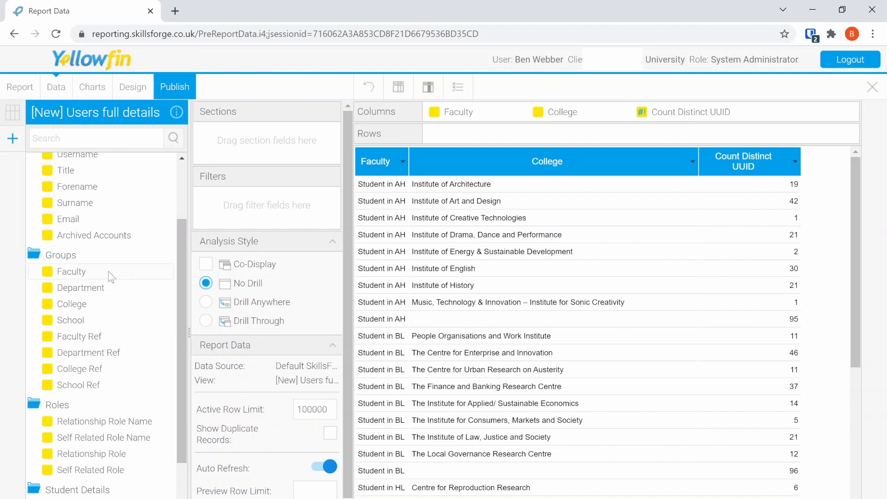
{"action": "left_click_drag", "start_coordinate": [108, 271], "coordinate": [274, 211]}
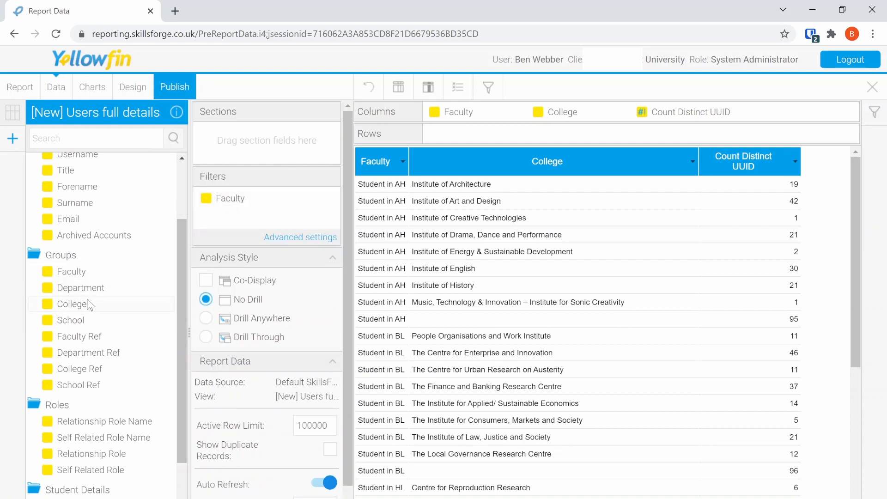
{"action": "left_click_drag", "start_coordinate": [91, 305], "coordinate": [277, 215]}
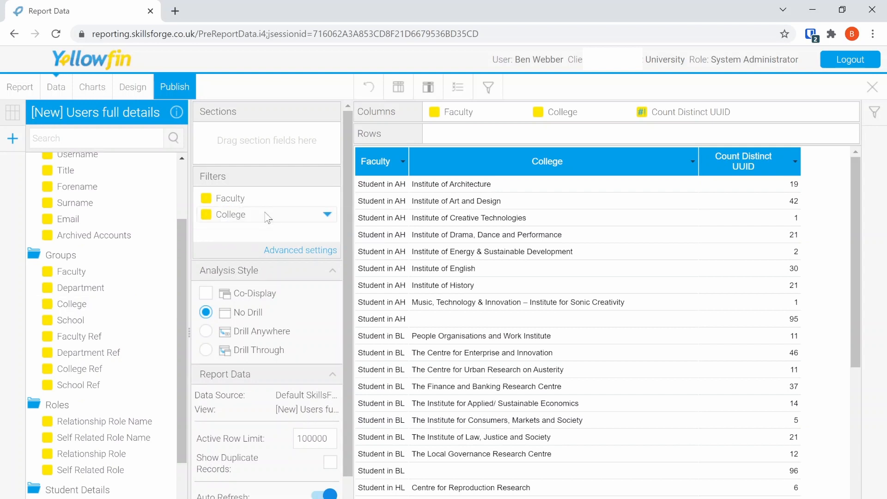
- Set both the Faculty and College filter conditions to Is Not Null and return to the report
{"action": "left_click", "coordinate": [307, 252]}
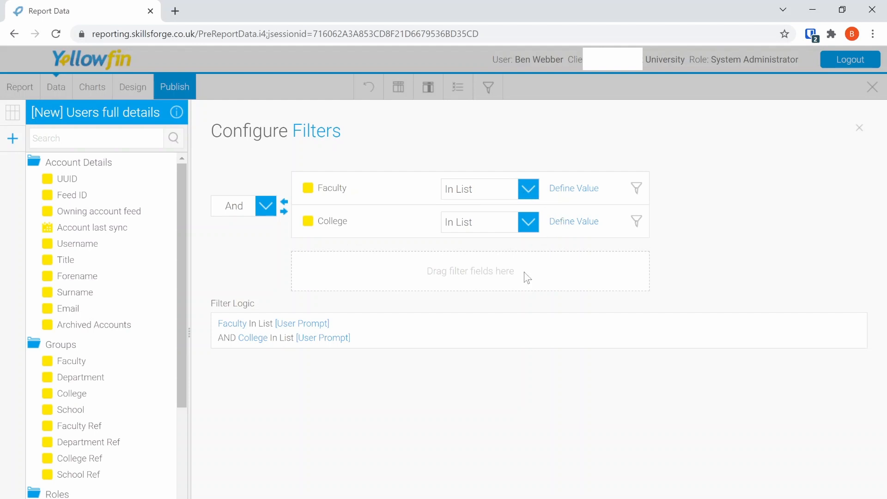
{"action": "left_click", "coordinate": [513, 405]}
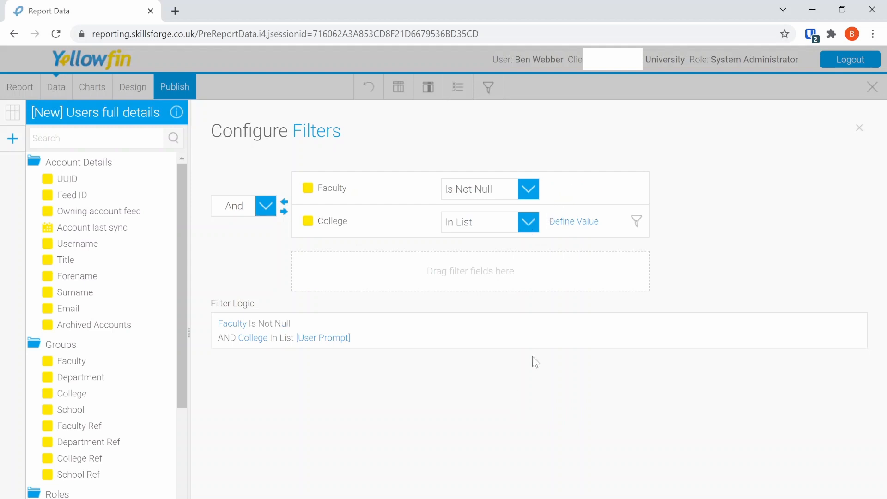
{"action": "left_click", "coordinate": [509, 480]}
{"action": "left_click", "coordinate": [859, 131]}
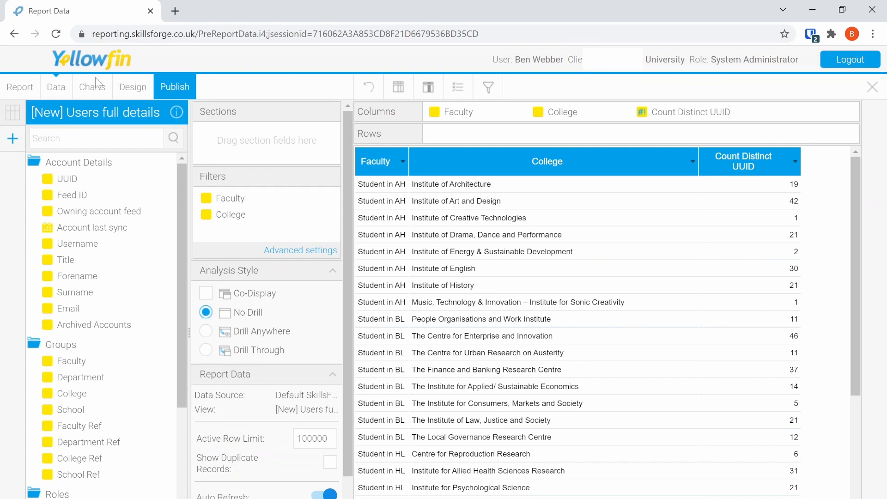
- Build an auto chart with College on the horizontal axis, Count Distinct UUID on the vertical axis and Faculty as the colour
{"action": "scroll", "coordinate": [735, 330], "scroll_direction": "down", "scroll_amount": 5}
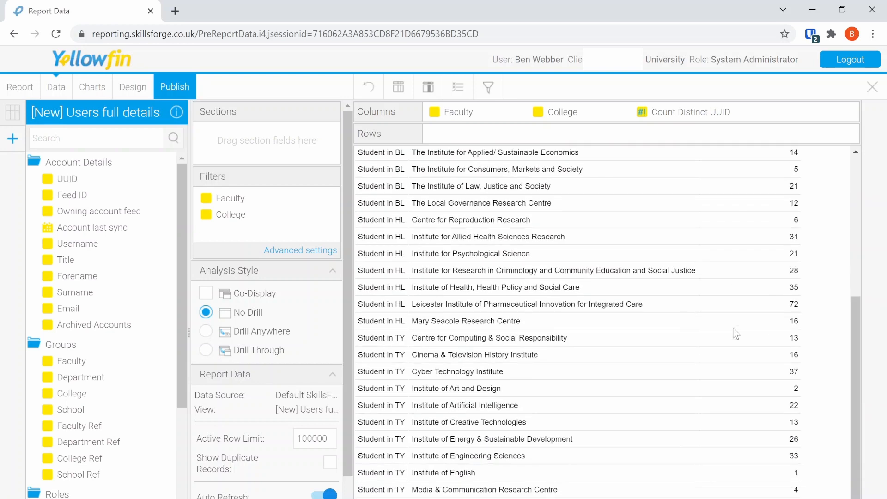
{"action": "scroll", "coordinate": [735, 333], "scroll_direction": "up", "scroll_amount": 5}
{"action": "scroll", "coordinate": [611, 384], "scroll_direction": "down", "scroll_amount": 5}
{"action": "scroll", "coordinate": [611, 385], "scroll_direction": "up", "scroll_amount": 5}
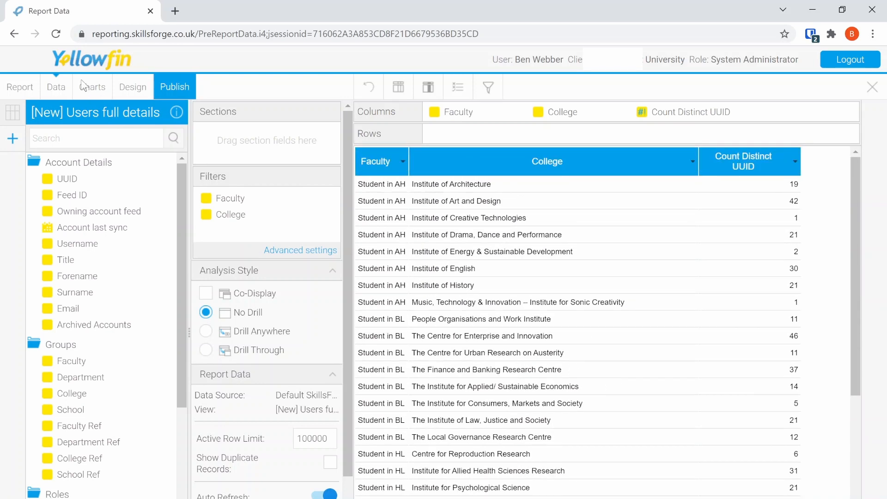
{"action": "left_click", "coordinate": [92, 93]}
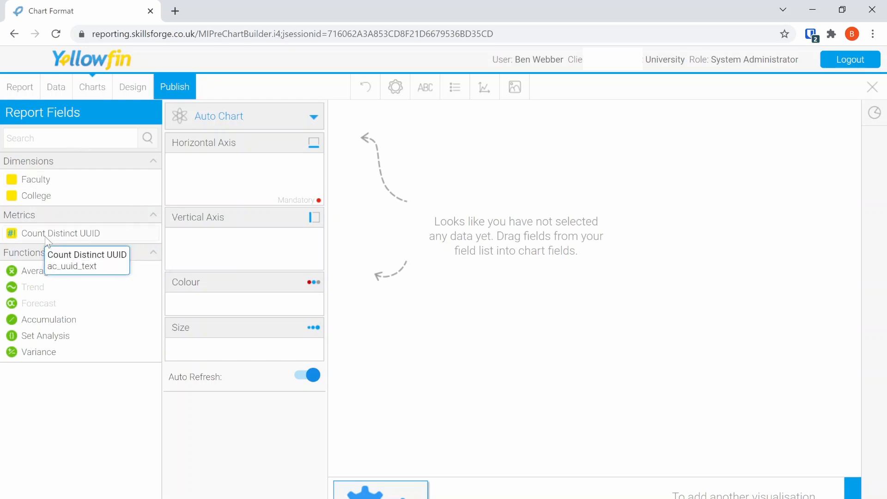
{"action": "left_click_drag", "start_coordinate": [85, 236], "coordinate": [226, 250]}
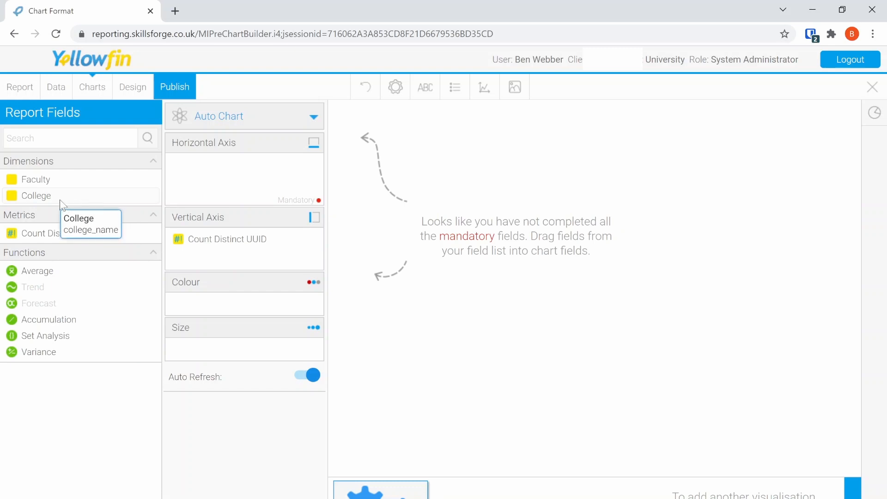
{"action": "left_click_drag", "start_coordinate": [57, 198], "coordinate": [242, 183]}
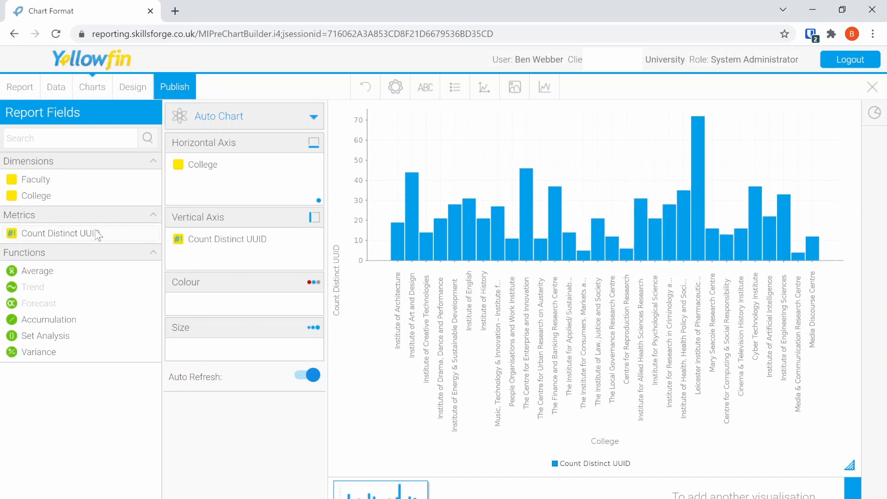
{"action": "left_click_drag", "start_coordinate": [51, 180], "coordinate": [215, 306]}
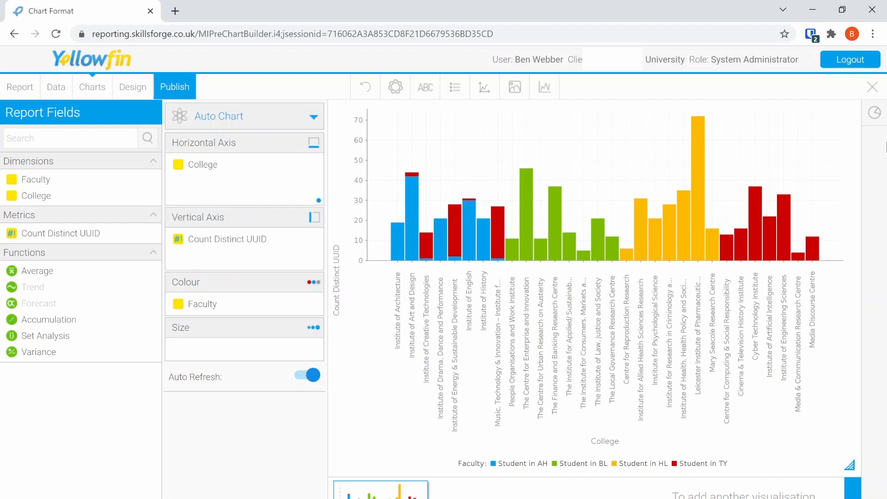
- Browse the available chart types without changing the chart, and return to the report data
{"action": "left_click", "coordinate": [874, 115]}
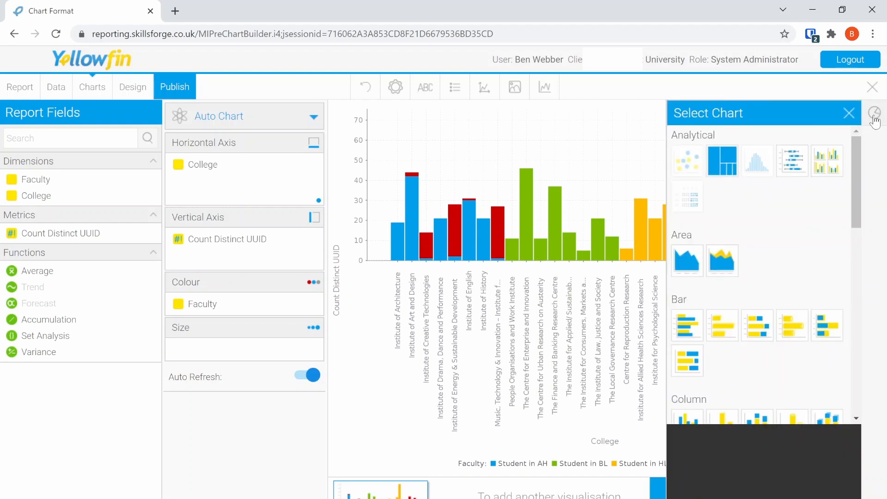
{"action": "scroll", "coordinate": [802, 250], "scroll_direction": "down", "scroll_amount": 10}
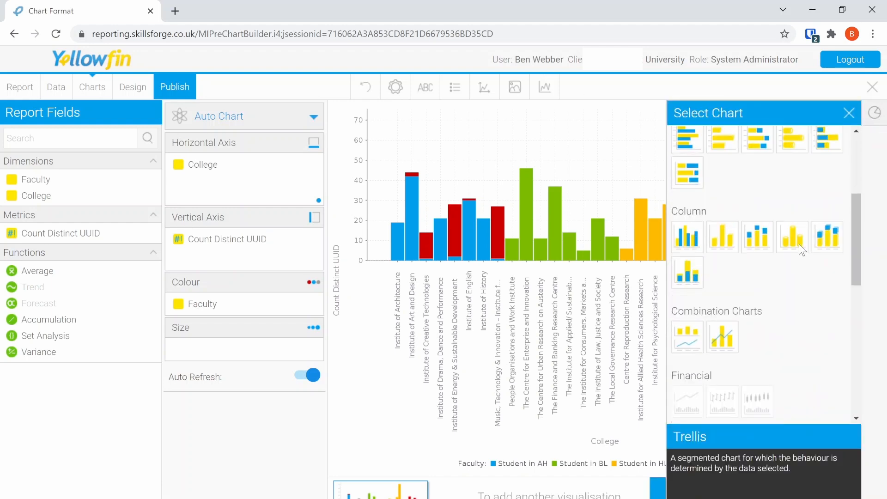
{"action": "scroll", "coordinate": [808, 209], "scroll_direction": "down", "scroll_amount": 3}
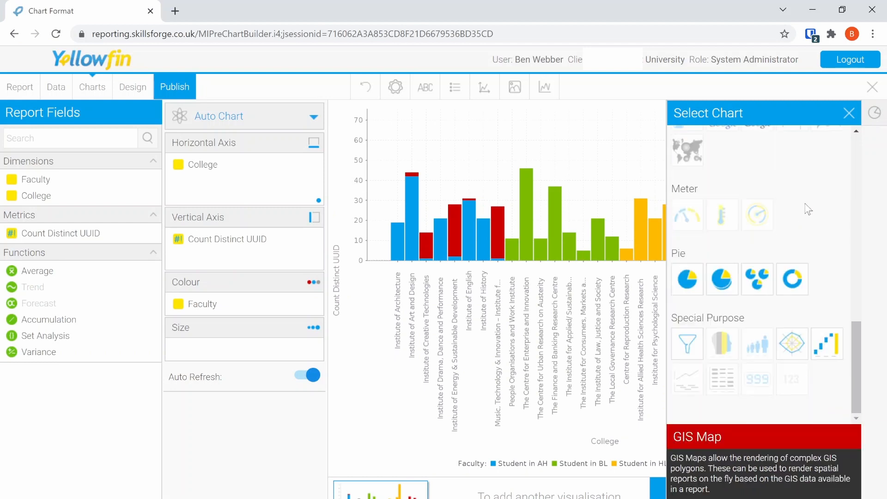
{"action": "scroll", "coordinate": [808, 209], "scroll_direction": "up", "scroll_amount": 2}
{"action": "scroll", "coordinate": [799, 279], "scroll_direction": "up", "scroll_amount": 6}
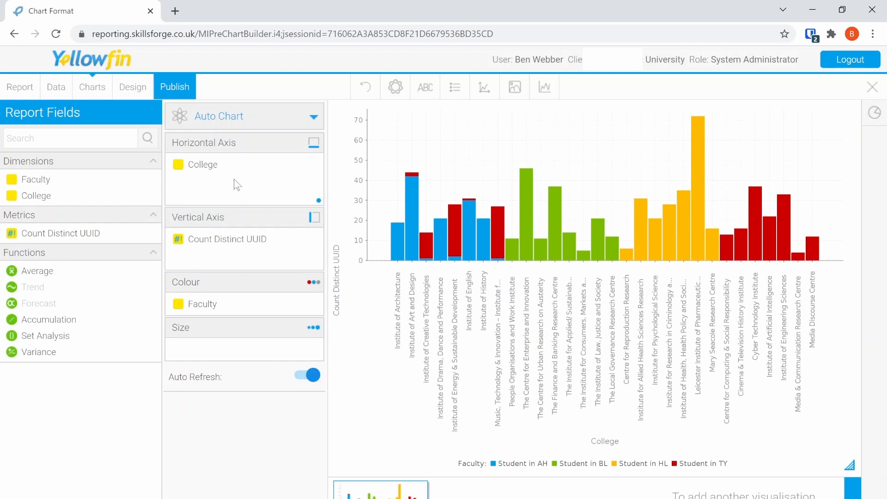
{"action": "mouse_move", "coordinate": [498, 241]}
{"action": "left_click", "coordinate": [58, 91]}
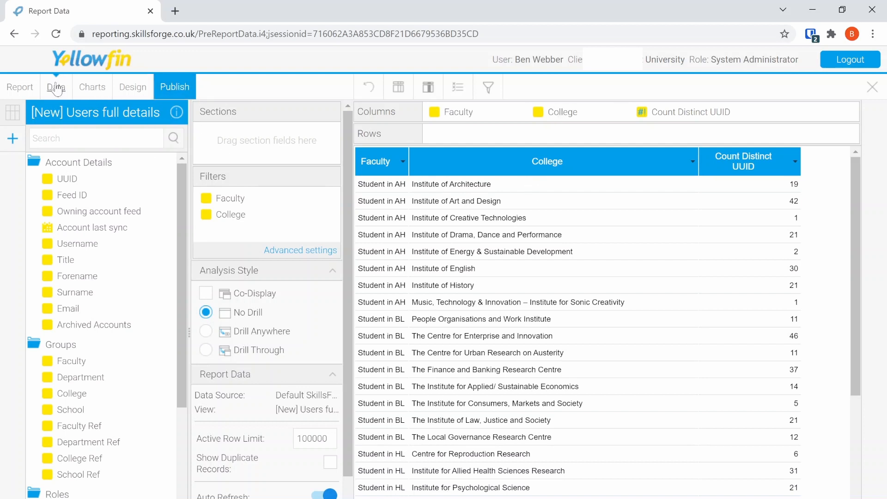
- Start publishing the report and name it "Student Numbers within College/Faculty"
{"action": "left_click", "coordinate": [171, 88]}
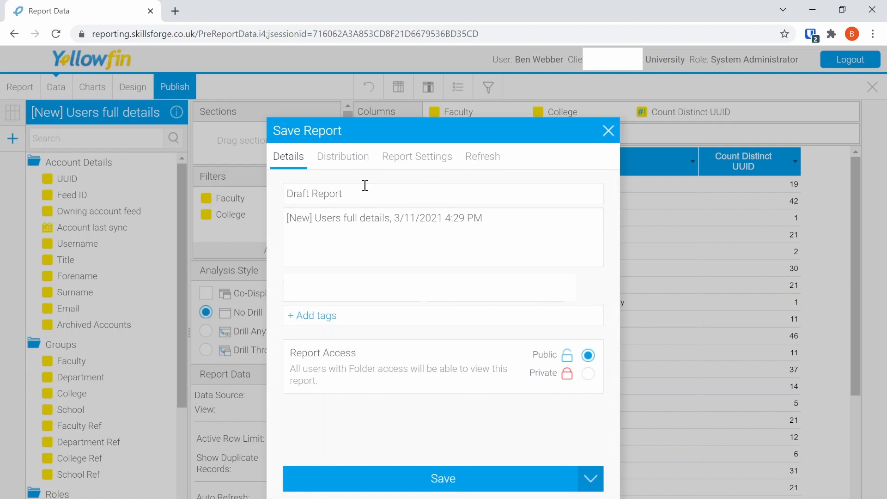
{"action": "triple_click", "coordinate": [323, 189]}
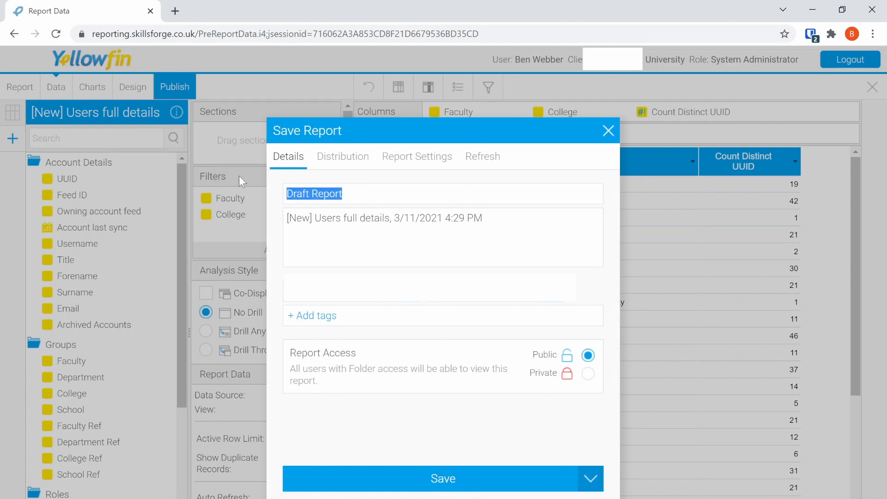
{"action": "type", "text": "Studen"}
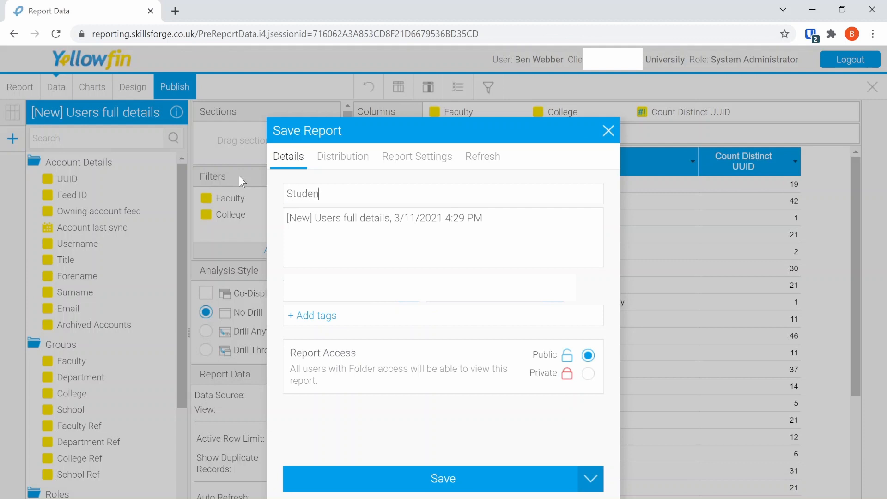
{"action": "type", "text": "t Numbers within College/Fa"}
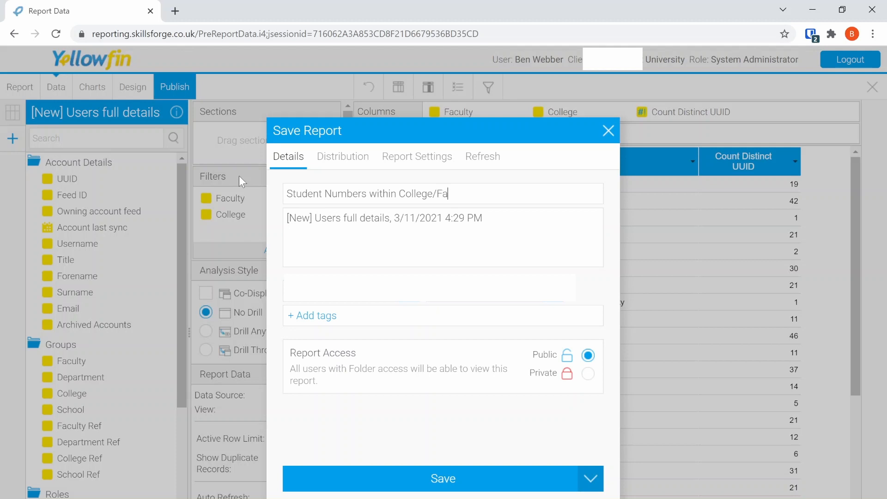
{"action": "type", "text": "culty"}
- Make the report access Private, check the user access list, save the report and look through its published chart and table
{"action": "left_click", "coordinate": [588, 374]}
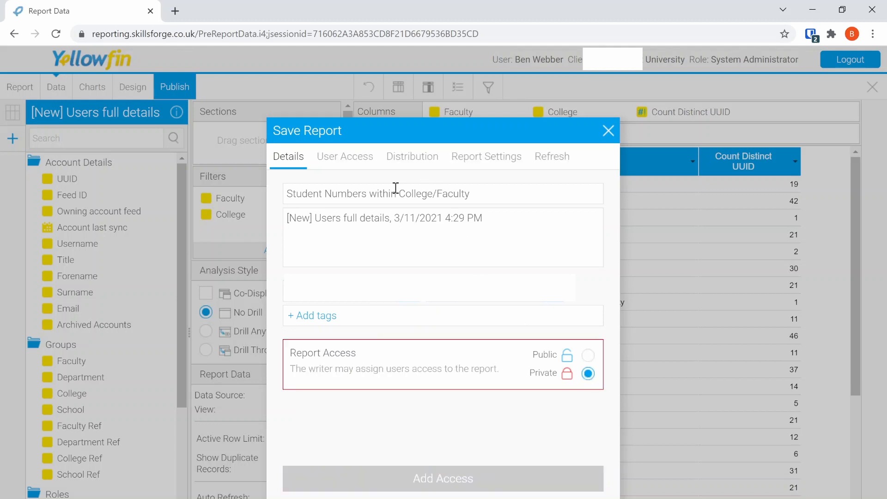
{"action": "left_click", "coordinate": [343, 163]}
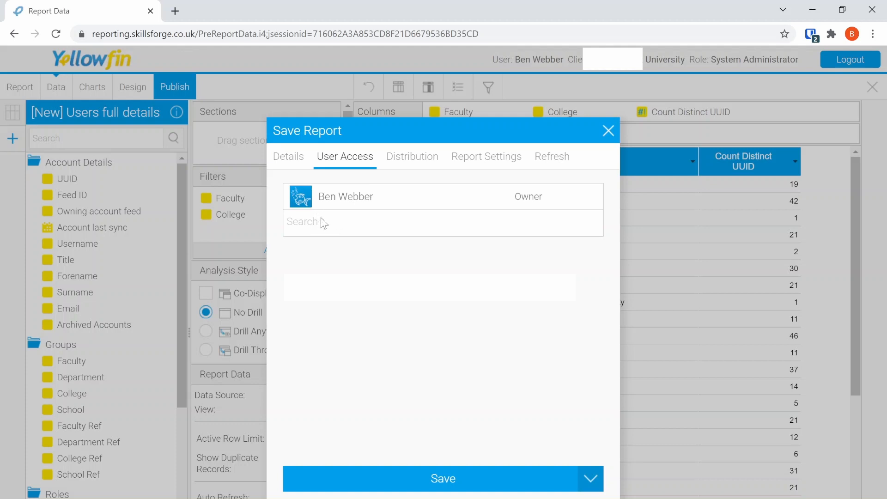
{"action": "left_click", "coordinate": [291, 159]}
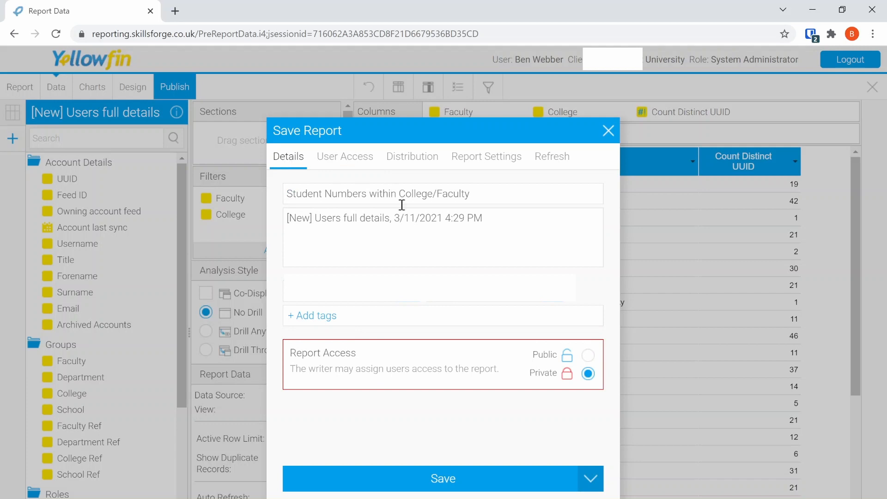
{"action": "left_click", "coordinate": [425, 481]}
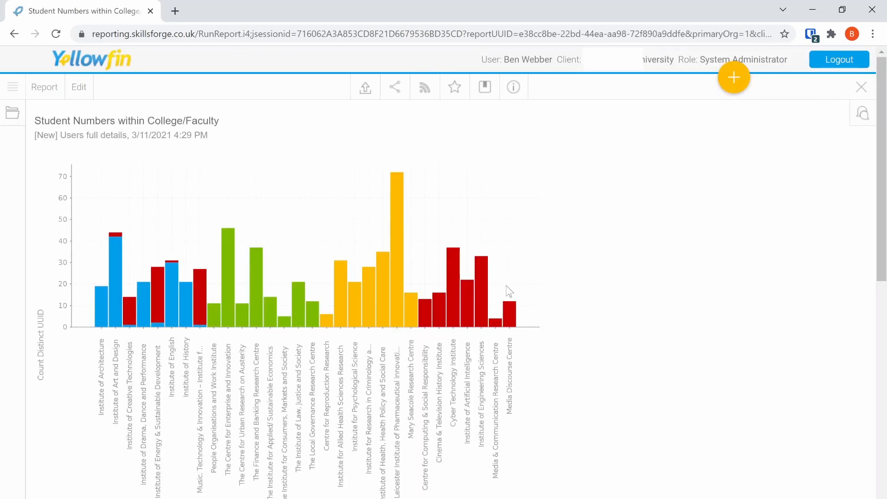
{"action": "mouse_move", "coordinate": [385, 270]}
{"action": "scroll", "coordinate": [598, 361], "scroll_direction": "down", "scroll_amount": 8}
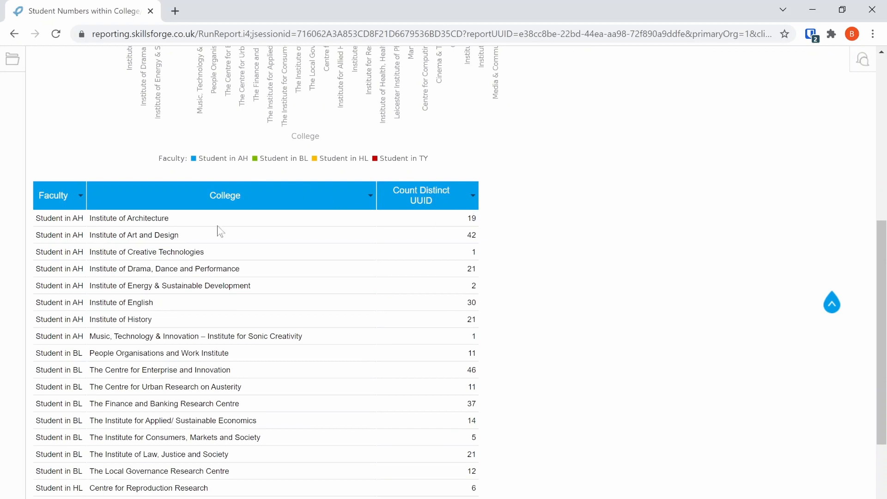
{"action": "scroll", "coordinate": [209, 341], "scroll_direction": "down", "scroll_amount": 5}
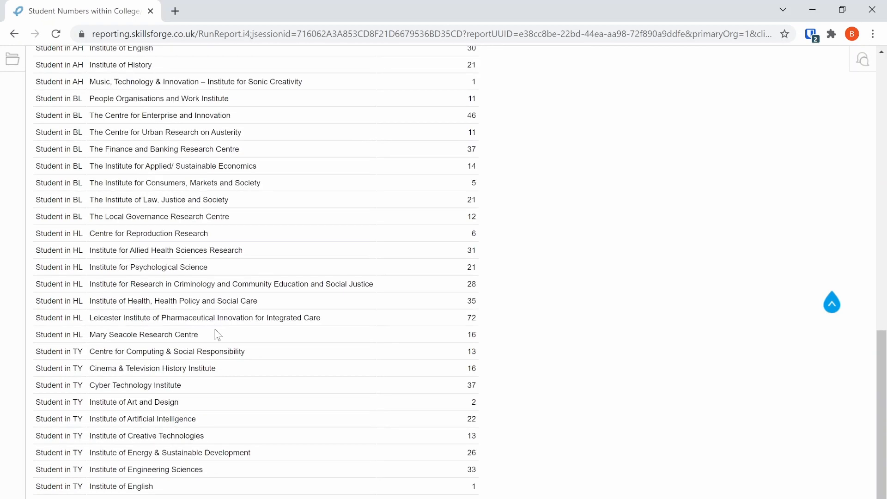
- Finish looking through the published report, and review the activity and uptake charts on the SkillsForge Activity dashboard
{"action": "scroll", "coordinate": [217, 335], "scroll_direction": "up", "scroll_amount": 15}
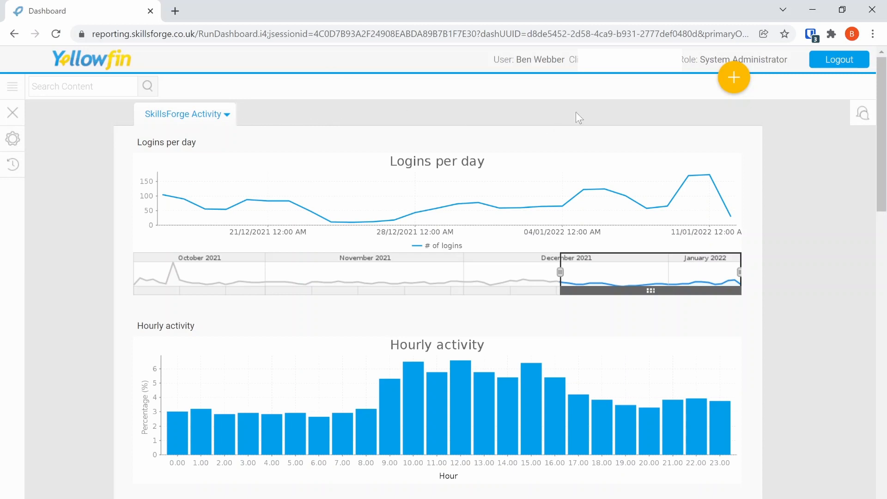
{"action": "scroll", "coordinate": [576, 112], "scroll_direction": "down", "scroll_amount": 3}
{"action": "scroll", "coordinate": [576, 112], "scroll_direction": "up", "scroll_amount": 3}
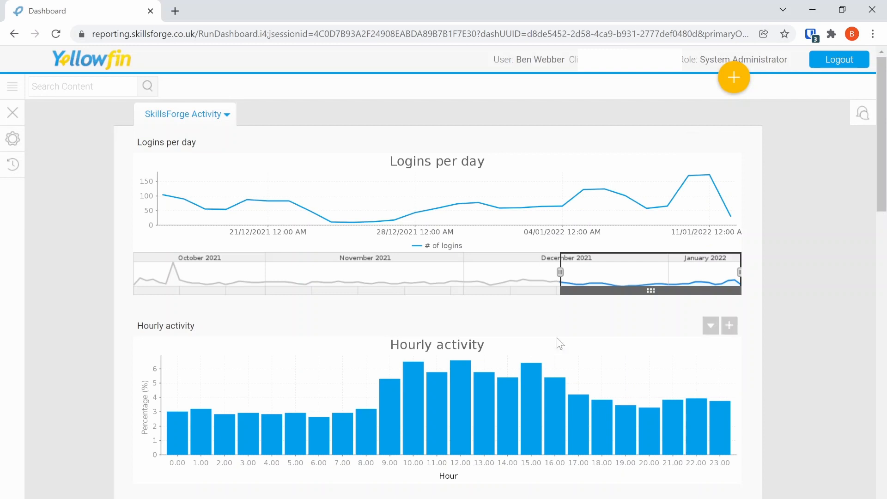
{"action": "scroll", "coordinate": [558, 345], "scroll_direction": "down", "scroll_amount": 8}
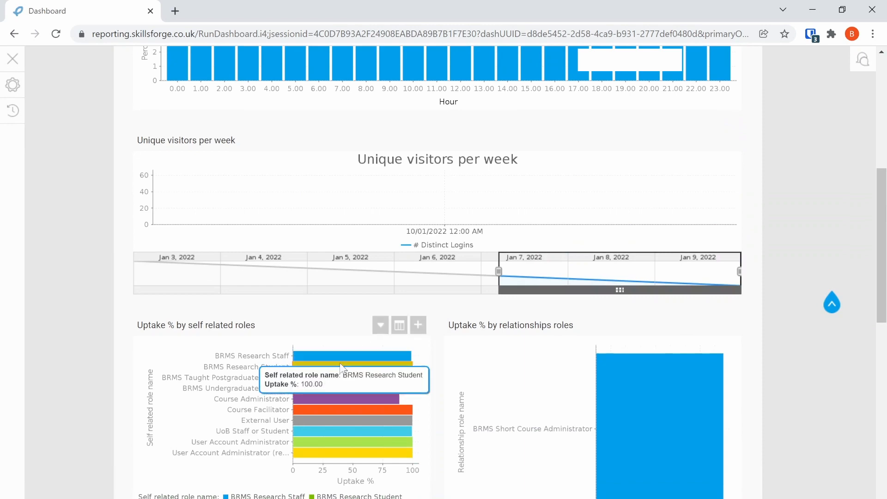
{"action": "scroll", "coordinate": [354, 224], "scroll_direction": "up", "scroll_amount": 1}
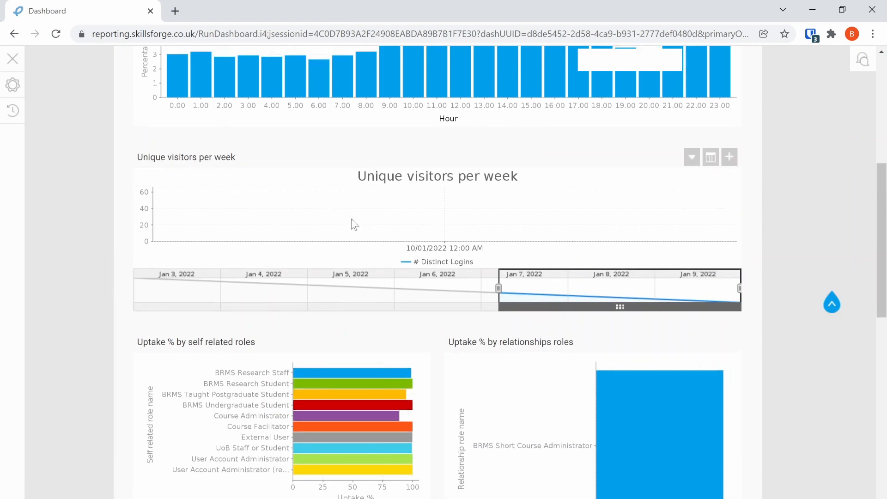
{"action": "scroll", "coordinate": [351, 219], "scroll_direction": "down", "scroll_amount": 4}
{"action": "scroll", "coordinate": [625, 209], "scroll_direction": "up", "scroll_amount": 10}
{"action": "scroll", "coordinate": [626, 209], "scroll_direction": "down", "scroll_amount": 10}
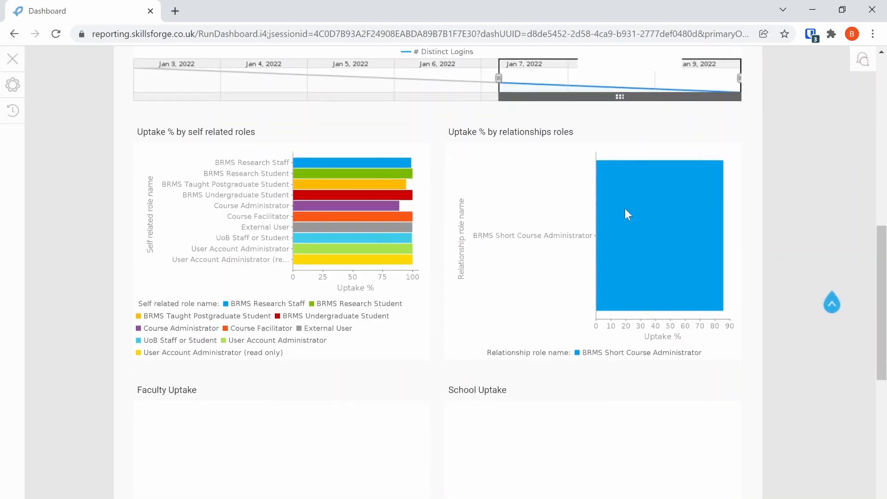
{"action": "scroll", "coordinate": [625, 208], "scroll_direction": "up", "scroll_amount": 10}
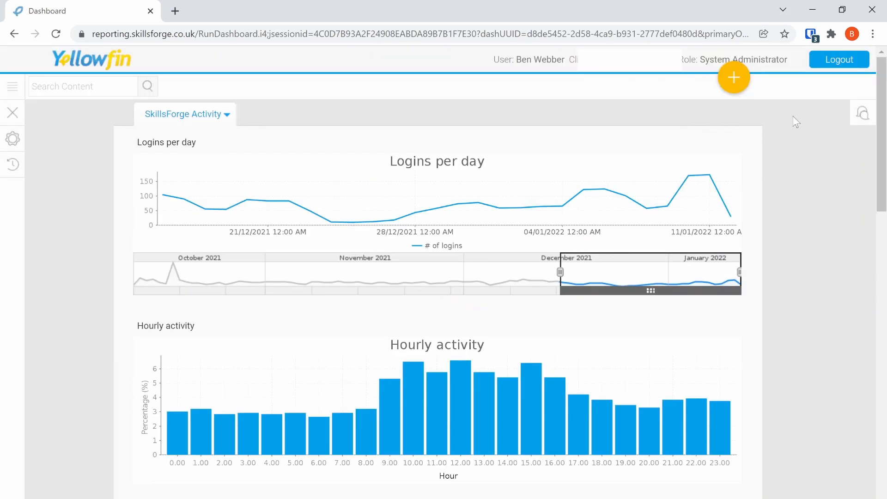
- Create a new standard dashboard tab
{"action": "left_click", "coordinate": [740, 83]}
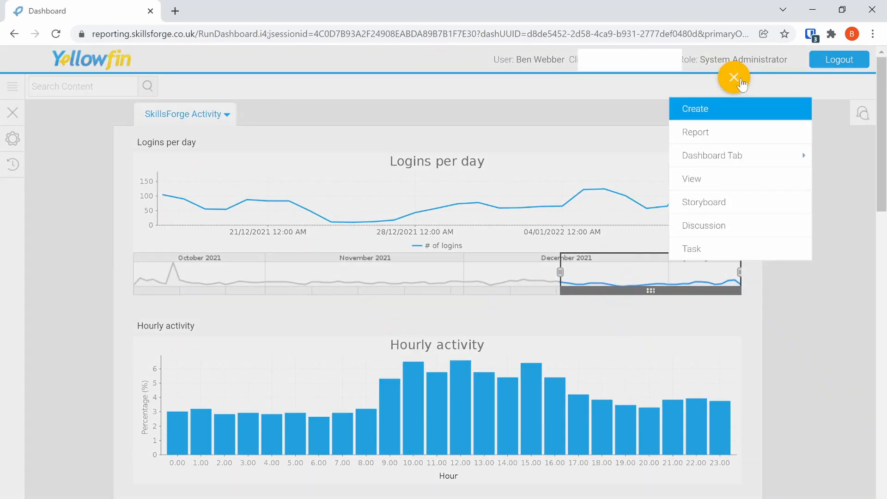
{"action": "mouse_move", "coordinate": [723, 163]}
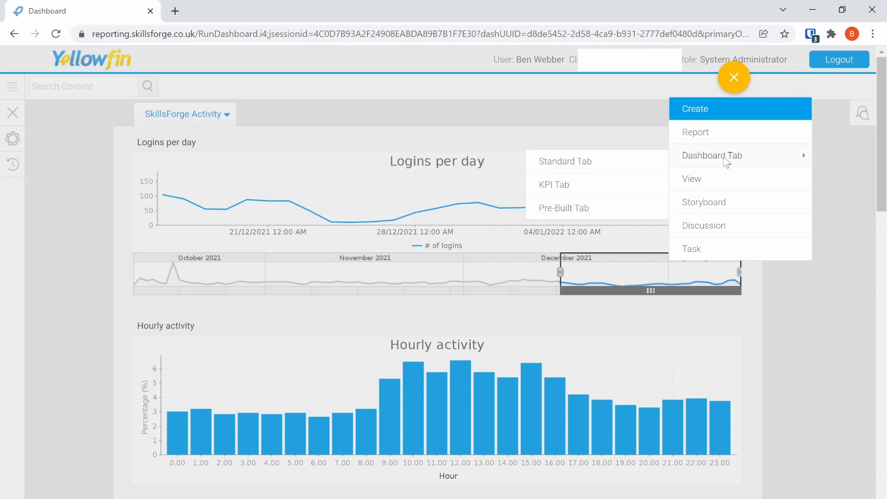
{"action": "left_click", "coordinate": [623, 166]}
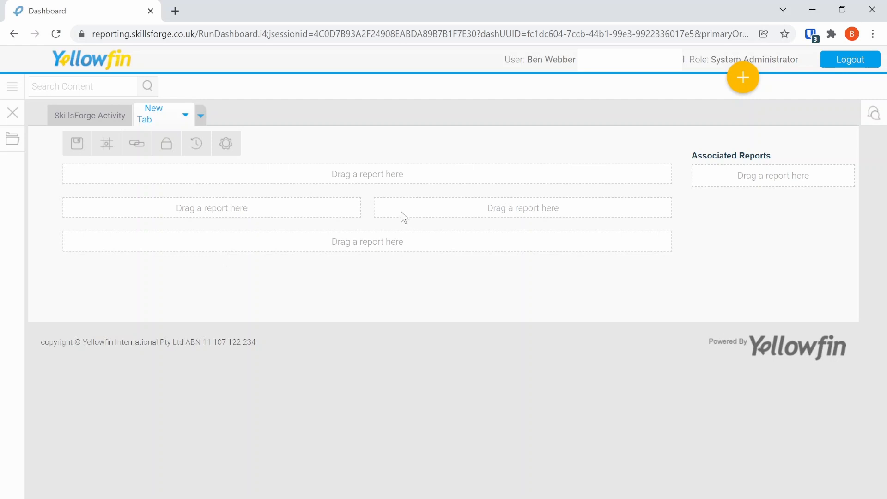
- Add the bookings per day report to the dashboard's full-width row and place the Bookings per month report above it
{"action": "left_click", "coordinate": [11, 147]}
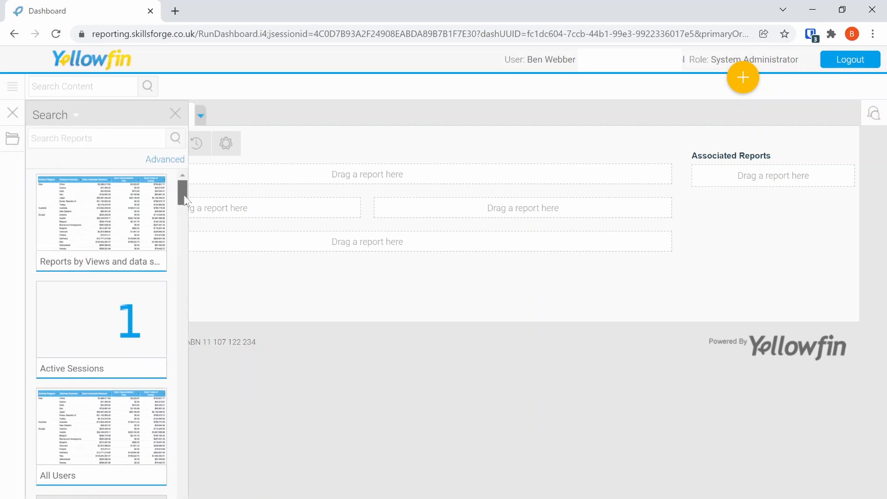
{"action": "left_click_drag", "start_coordinate": [187, 201], "coordinate": [188, 292]}
{"action": "mouse_move", "coordinate": [88, 306]}
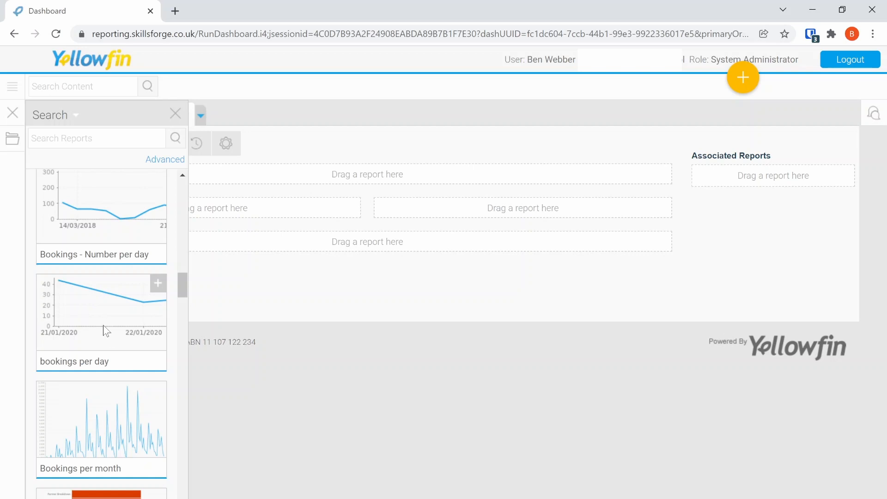
{"action": "left_click_drag", "start_coordinate": [84, 313], "coordinate": [369, 176]}
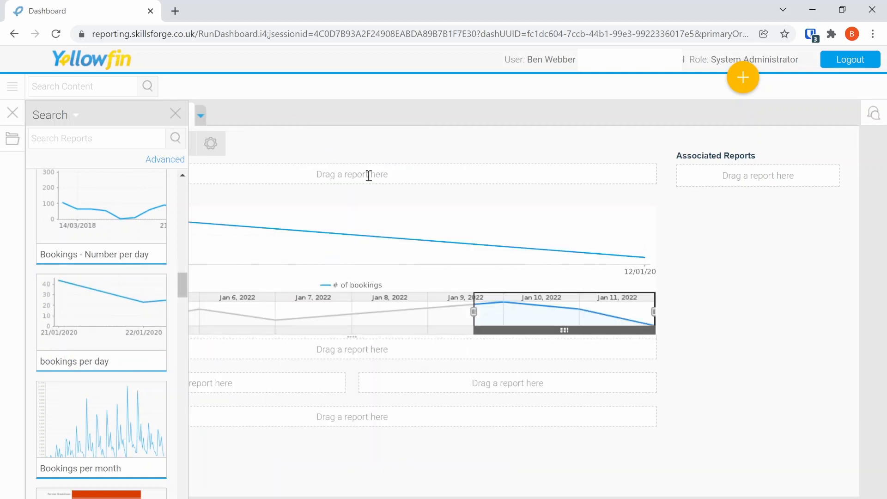
{"action": "mouse_move", "coordinate": [367, 222]}
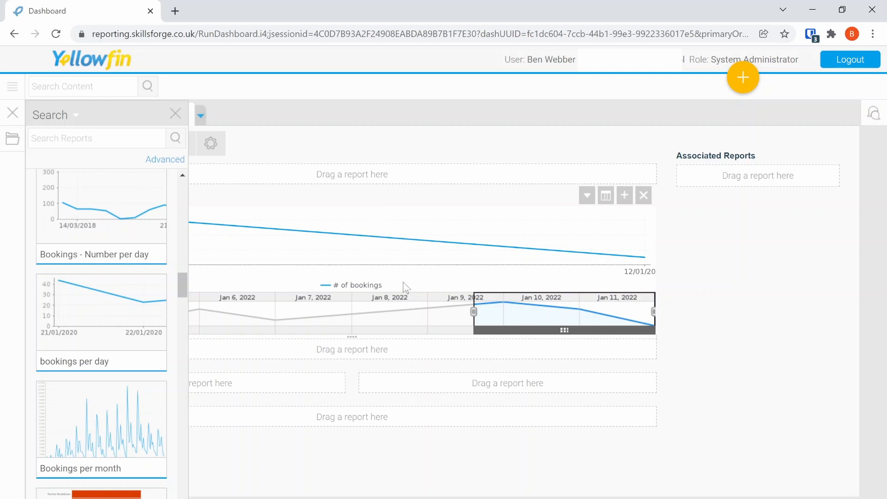
{"action": "left_click_drag", "start_coordinate": [93, 409], "coordinate": [357, 174]}
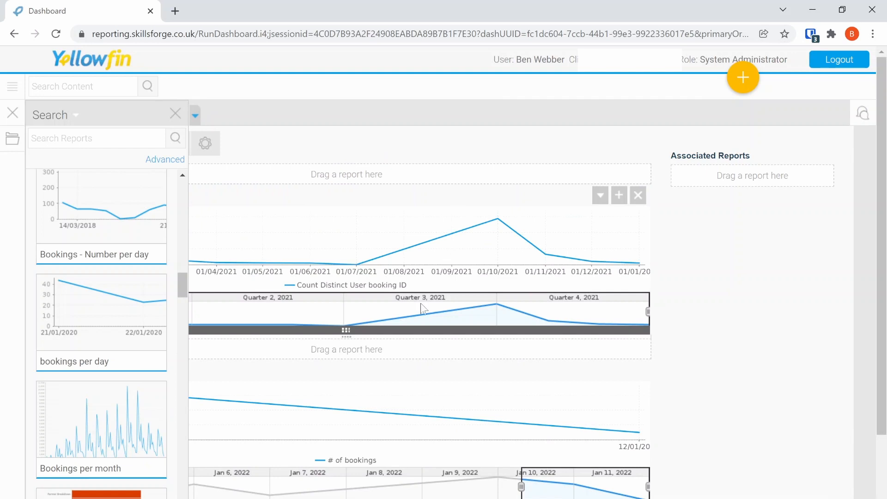
- Add the Course Booking Part 1 report to the left half-width column below the booking charts and check its table
{"action": "scroll", "coordinate": [398, 348], "scroll_direction": "down", "scroll_amount": 1}
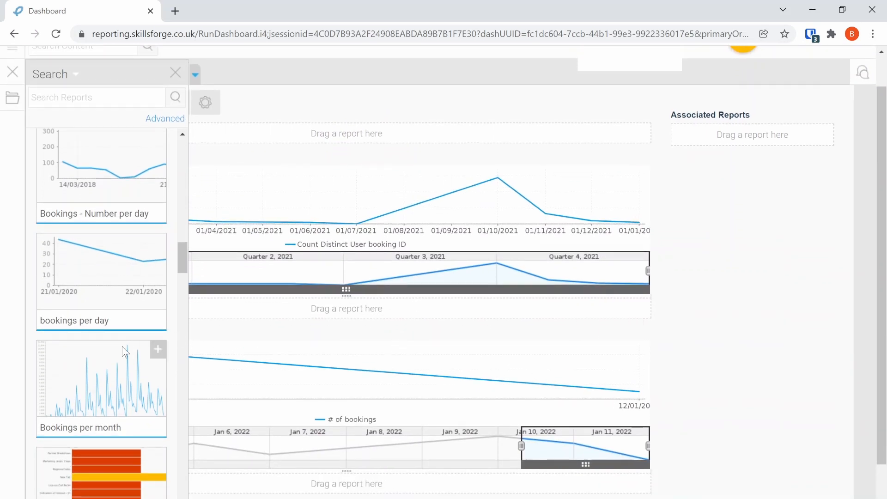
{"action": "scroll", "coordinate": [125, 352], "scroll_direction": "down", "scroll_amount": 14}
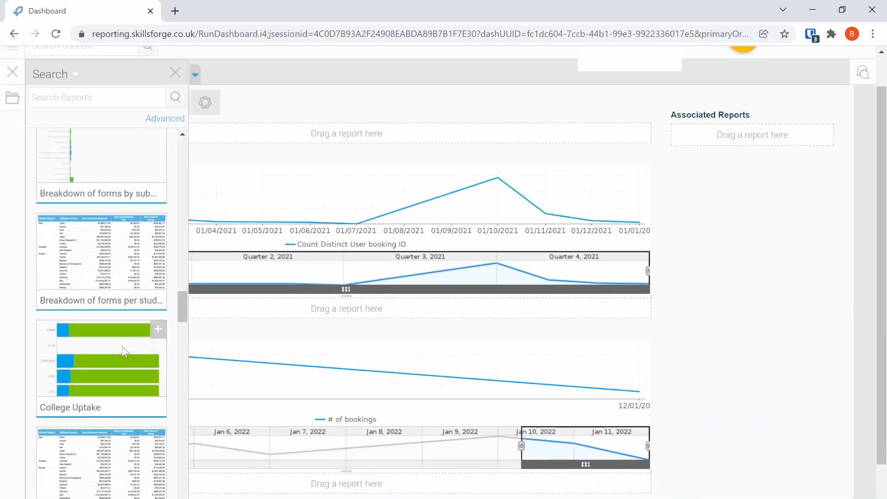
{"action": "scroll", "coordinate": [125, 352], "scroll_direction": "down", "scroll_amount": 6}
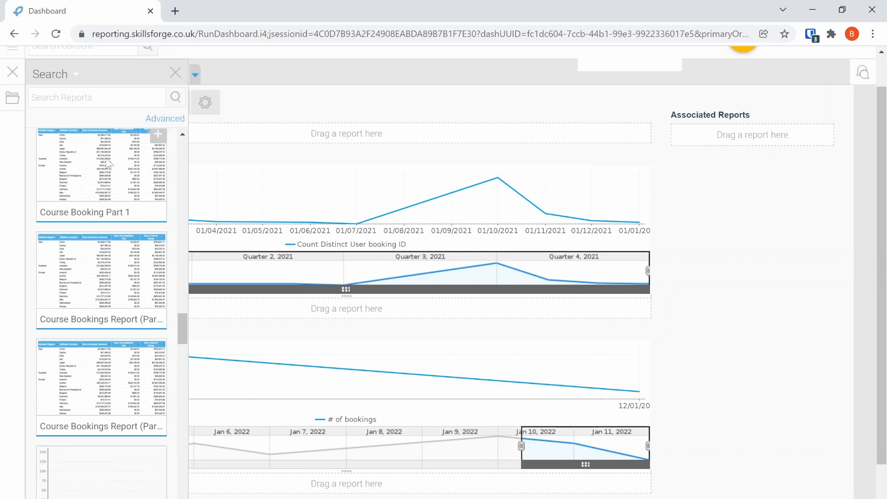
{"action": "left_click_drag", "start_coordinate": [346, 409], "coordinate": [333, 483]}
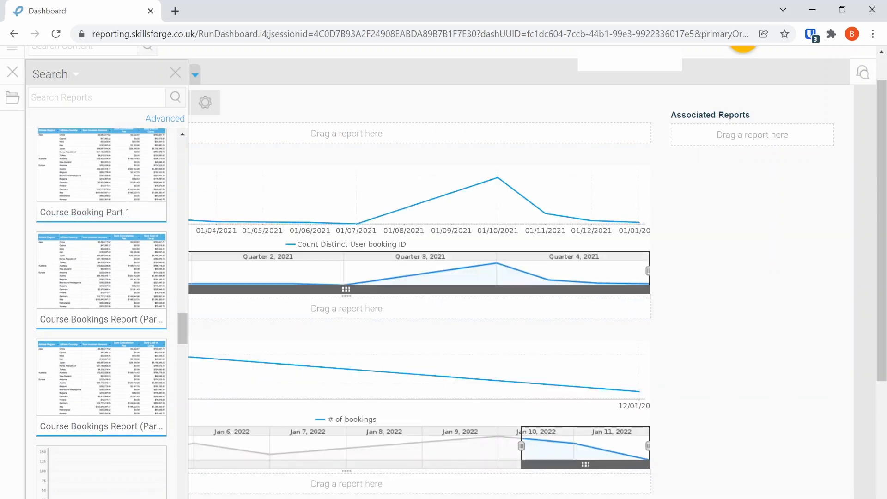
{"action": "scroll", "coordinate": [426, 416], "scroll_direction": "down", "scroll_amount": 6}
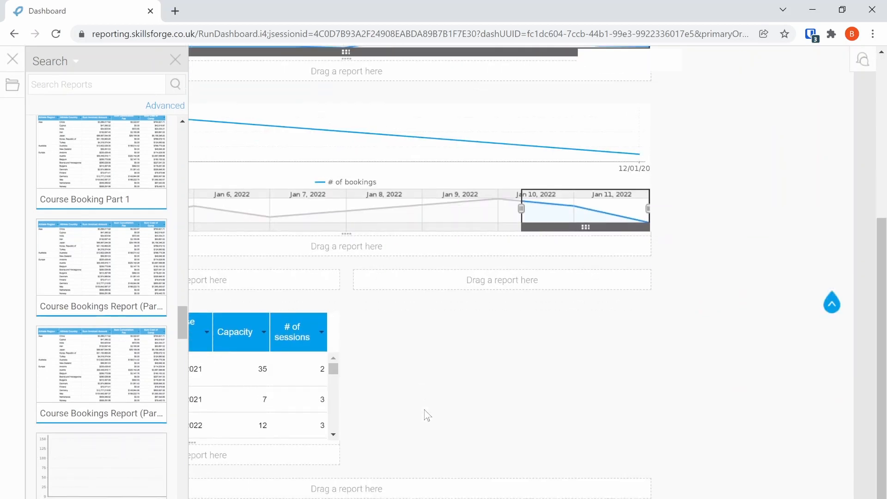
{"action": "left_click", "coordinate": [175, 60]}
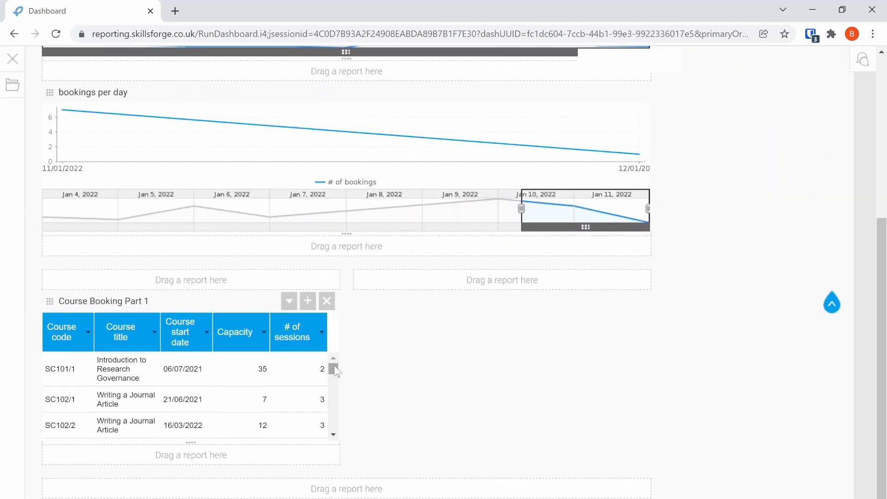
{"action": "left_click_drag", "start_coordinate": [334, 370], "coordinate": [334, 380]}
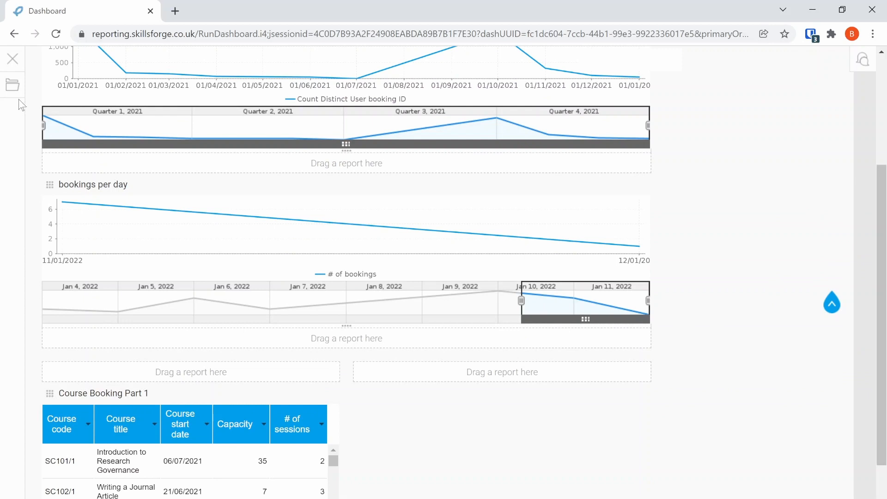
- Add the Course Bookings Report (Part 3) to the right half-width column, beside Course Booking Part 1
{"action": "left_click", "coordinate": [12, 84]}
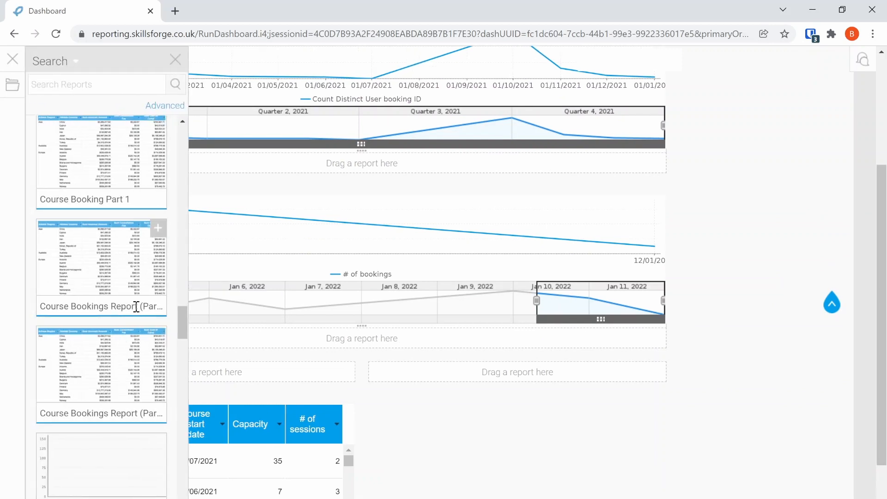
{"action": "left_click_drag", "start_coordinate": [132, 387], "coordinate": [525, 386]}
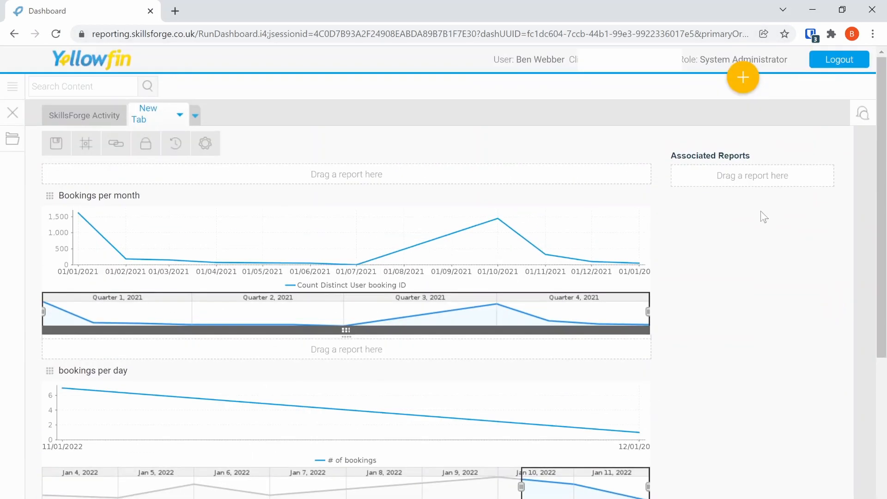
{"action": "scroll", "coordinate": [761, 210], "scroll_direction": "down", "scroll_amount": 5}
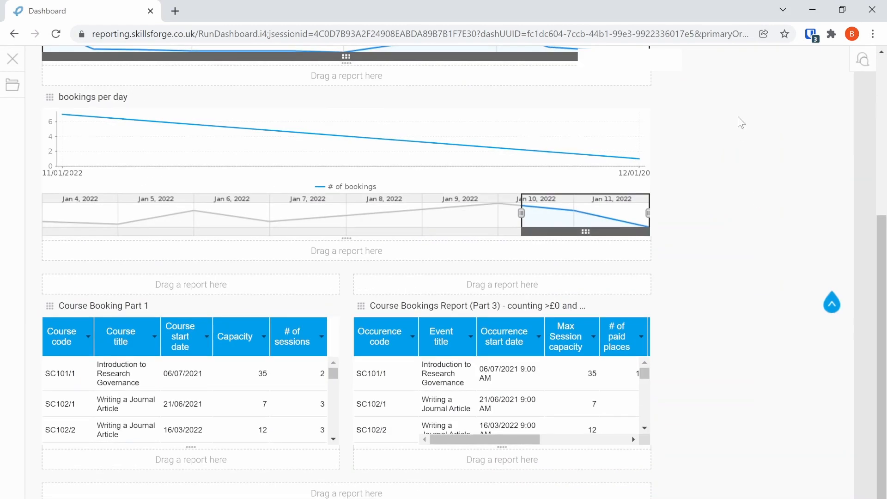
{"action": "scroll", "coordinate": [738, 116], "scroll_direction": "up", "scroll_amount": 5}
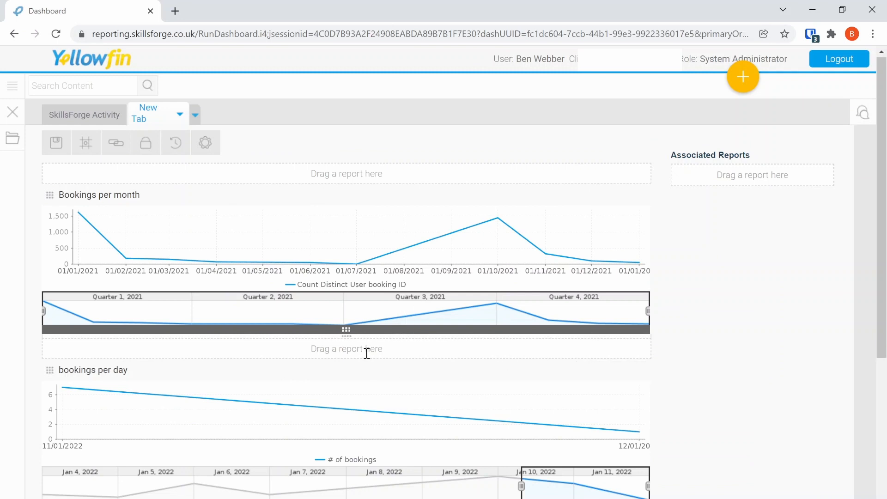
- Slide the bookings per day time range to Jan 9–10 and Jan 5–6, 2022, and return it to Jan 10–11
{"action": "scroll", "coordinate": [479, 431], "scroll_direction": "down", "scroll_amount": 1}
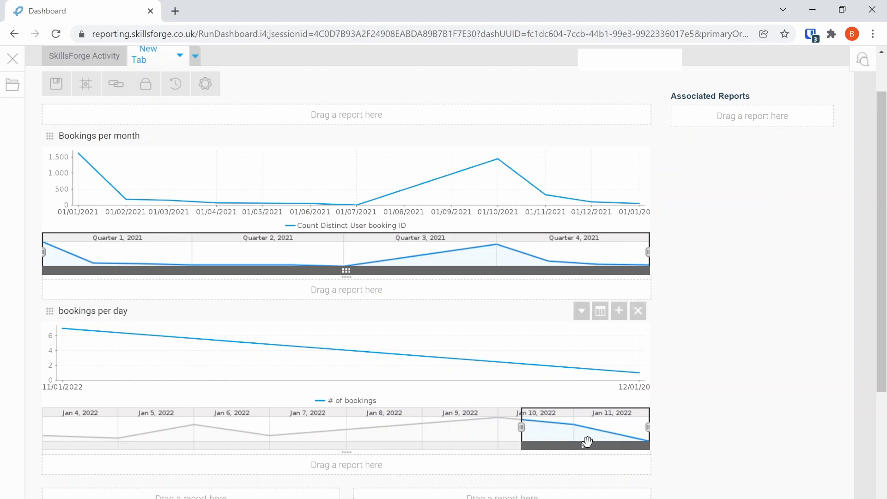
{"action": "left_click_drag", "start_coordinate": [587, 443], "coordinate": [489, 434]}
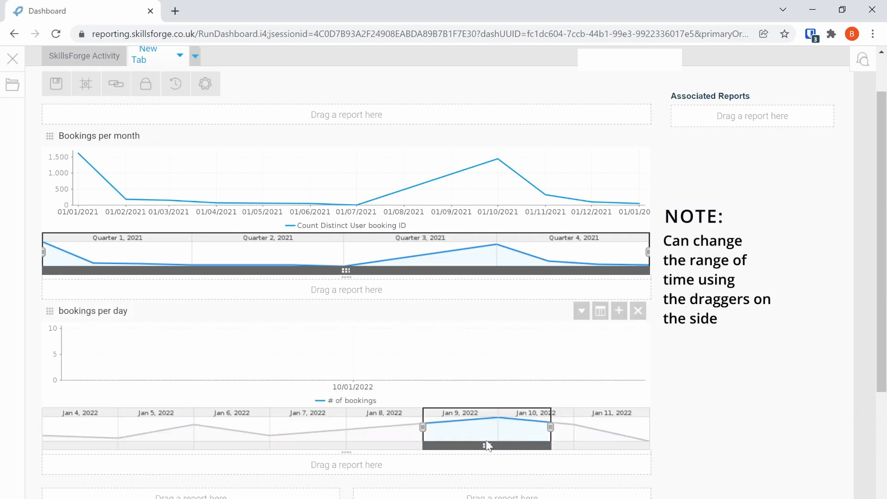
{"action": "left_click_drag", "start_coordinate": [476, 443], "coordinate": [204, 445]}
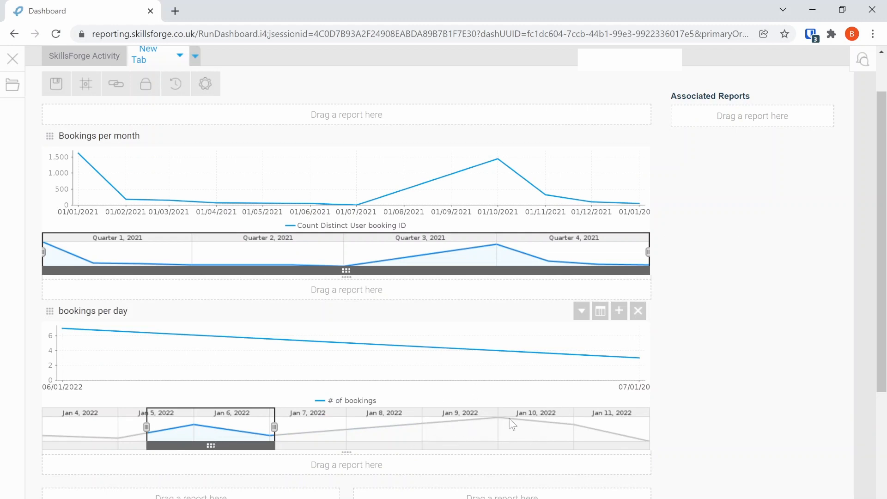
{"action": "left_click_drag", "start_coordinate": [223, 444], "coordinate": [611, 444]}
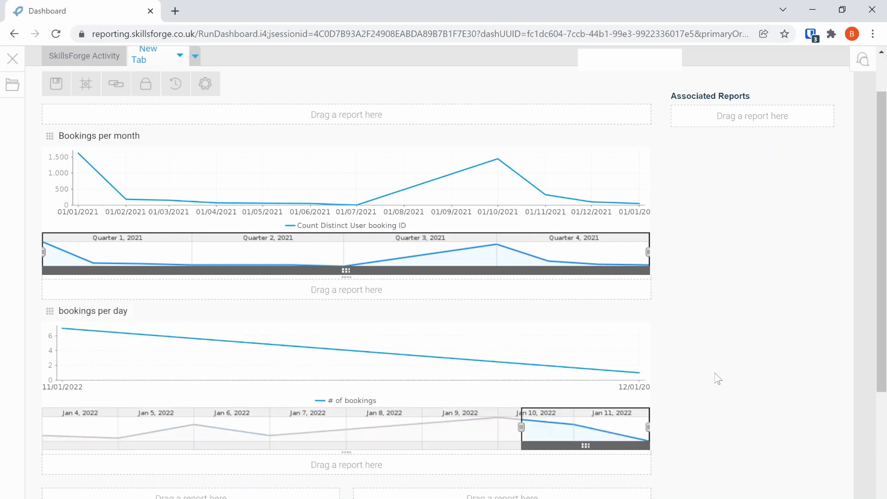
- Examine the new dashboard's booking charts and the course booking tables below them
{"action": "scroll", "coordinate": [715, 375], "scroll_direction": "down", "scroll_amount": 3}
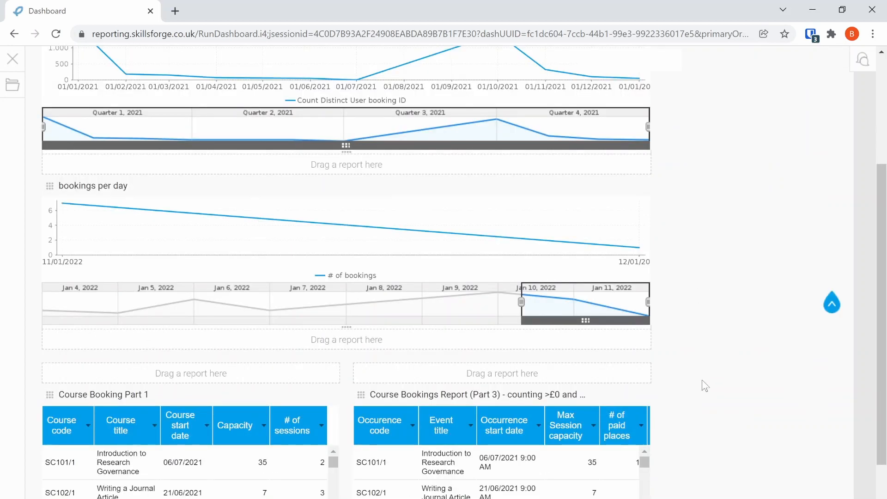
{"action": "scroll", "coordinate": [702, 391], "scroll_direction": "up", "scroll_amount": 3}
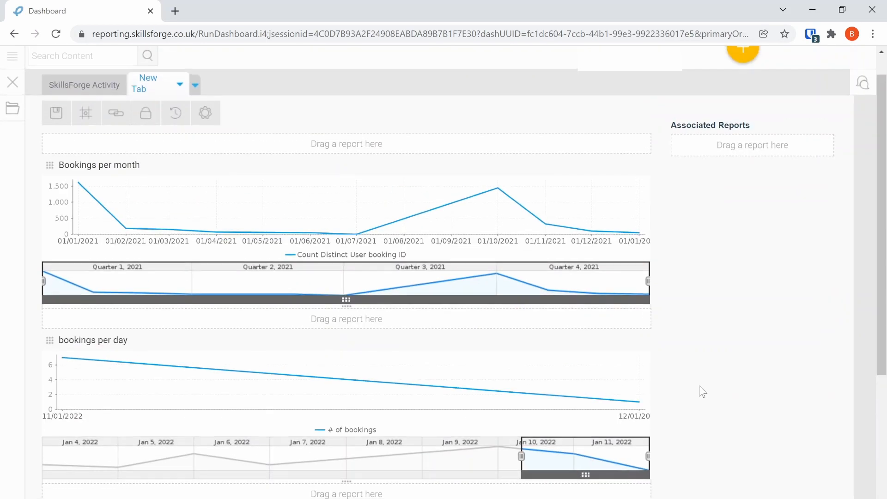
{"action": "scroll", "coordinate": [702, 392], "scroll_direction": "up", "scroll_amount": 1}
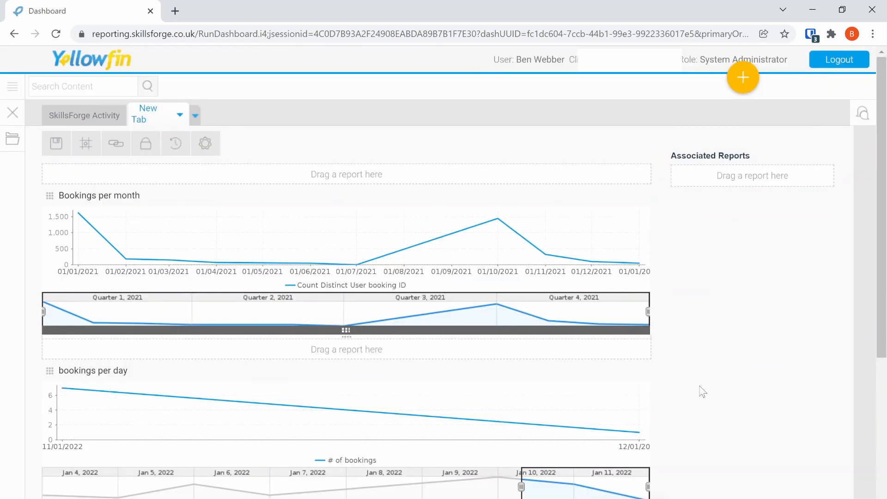
{"action": "scroll", "coordinate": [702, 392], "scroll_direction": "down", "scroll_amount": 6}
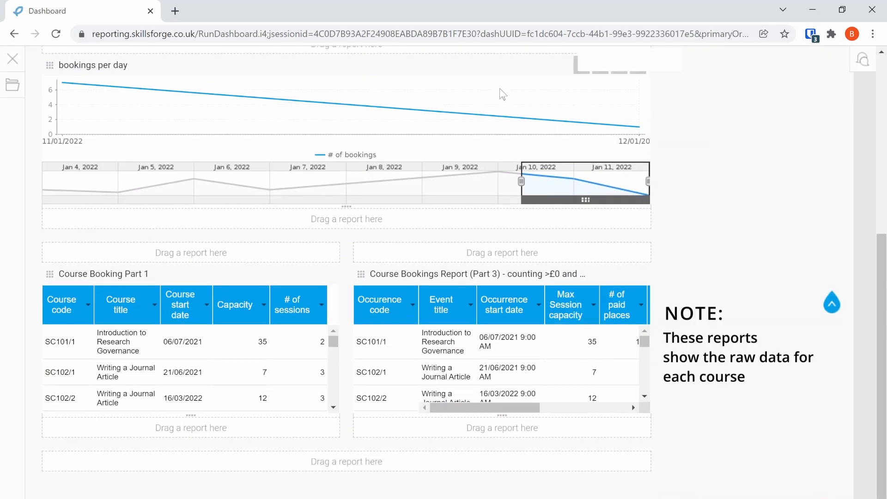
{"action": "scroll", "coordinate": [503, 94], "scroll_direction": "up", "scroll_amount": 6}
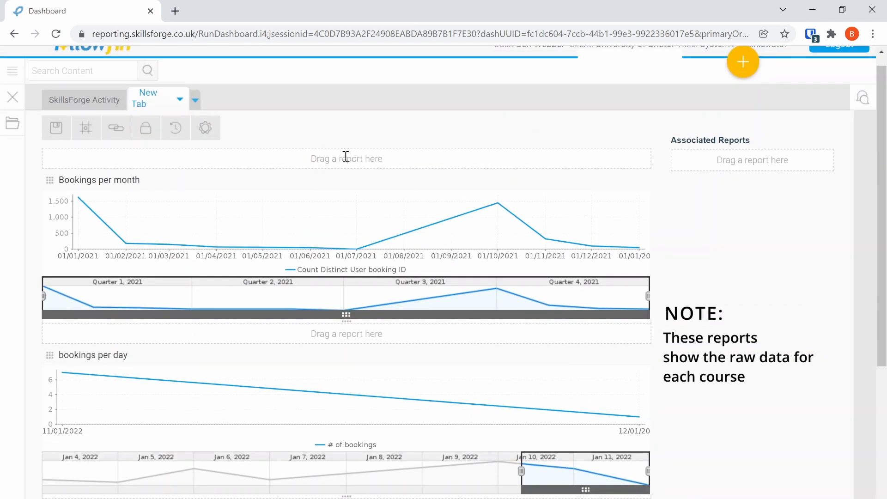
{"action": "mouse_move", "coordinate": [555, 368]}
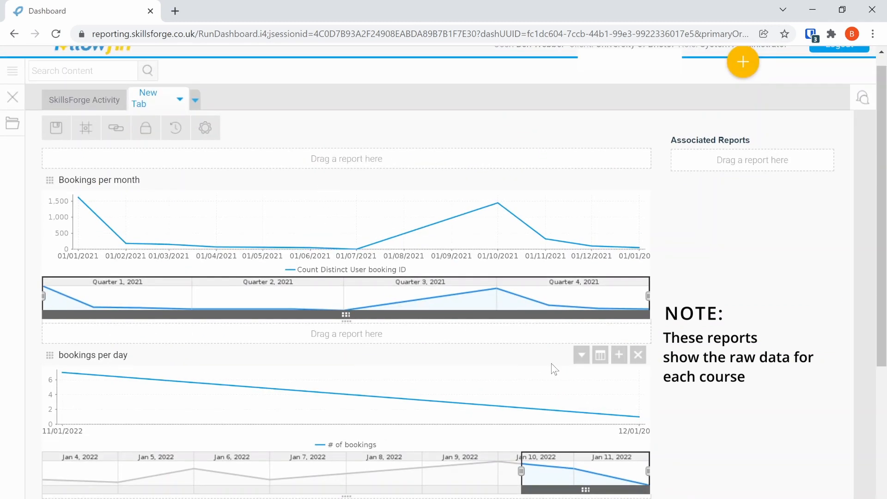
{"action": "scroll", "coordinate": [555, 368], "scroll_direction": "down", "scroll_amount": 5}
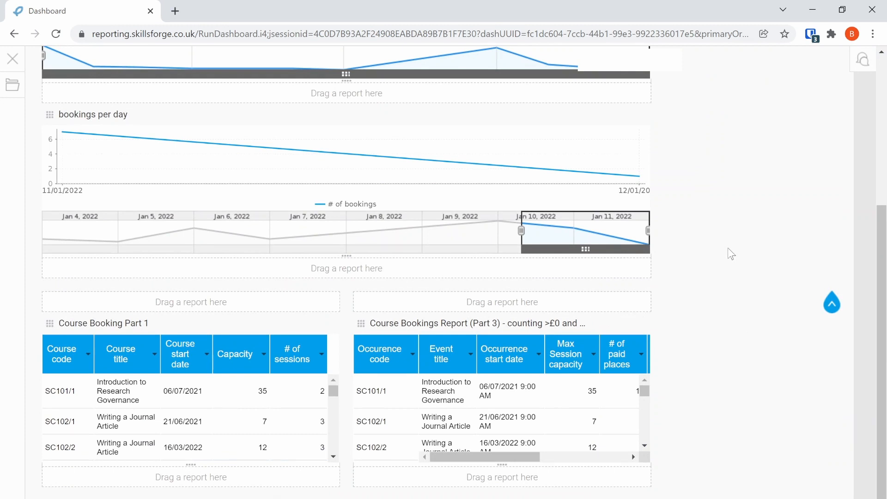
{"action": "scroll", "coordinate": [727, 247], "scroll_direction": "up", "scroll_amount": 5}
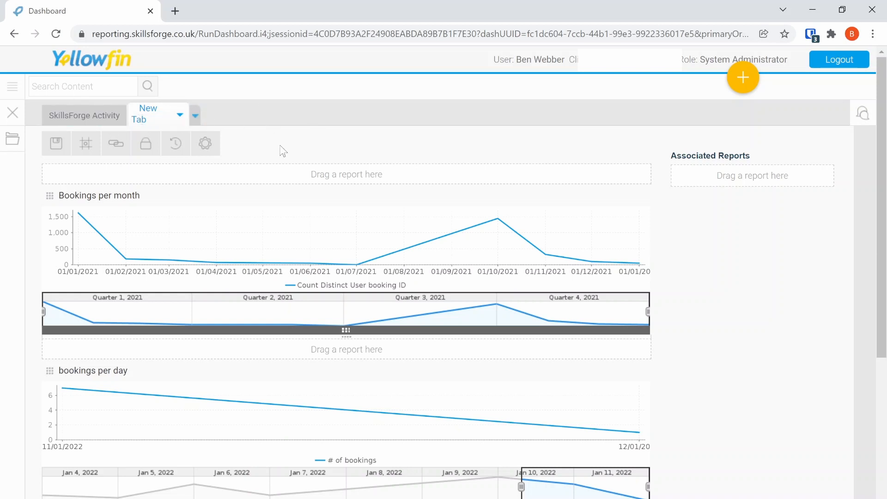
- Check the dashboard tab's subscriber list, leave it without changes and return to the dashboard's reports
{"action": "left_click", "coordinate": [158, 151]}
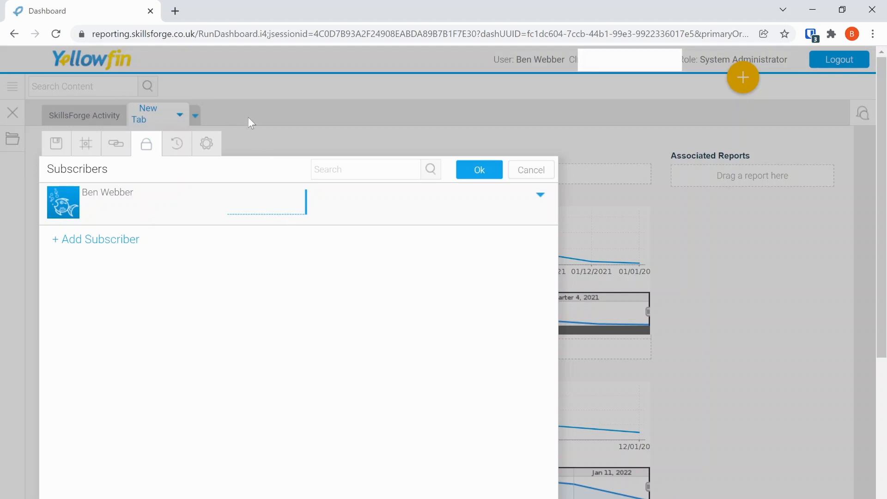
{"action": "left_click", "coordinate": [539, 171]}
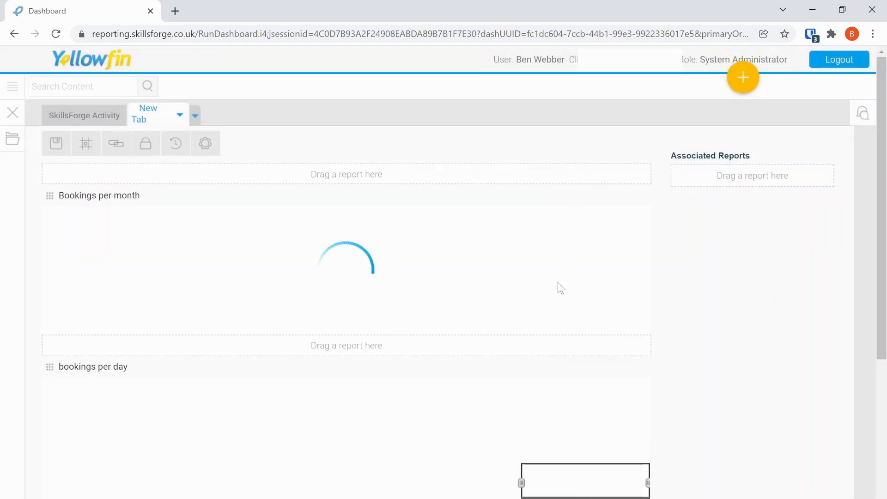
{"action": "scroll", "coordinate": [559, 284], "scroll_direction": "down", "scroll_amount": 3}
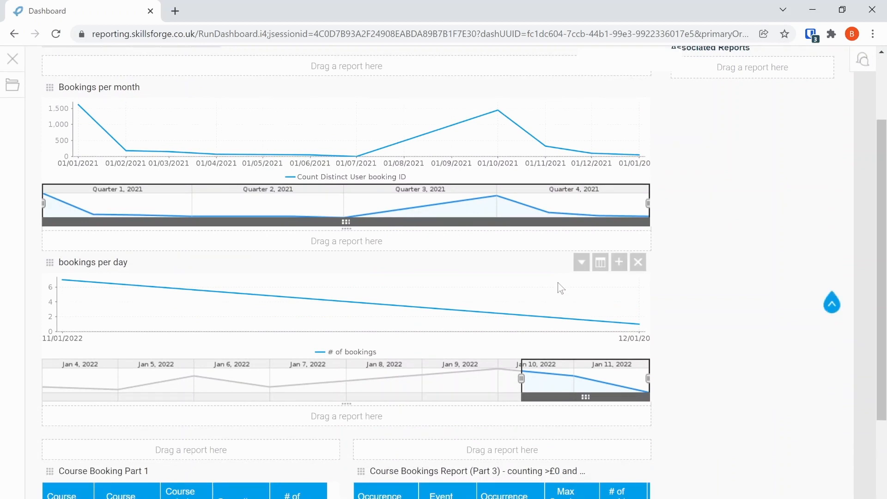